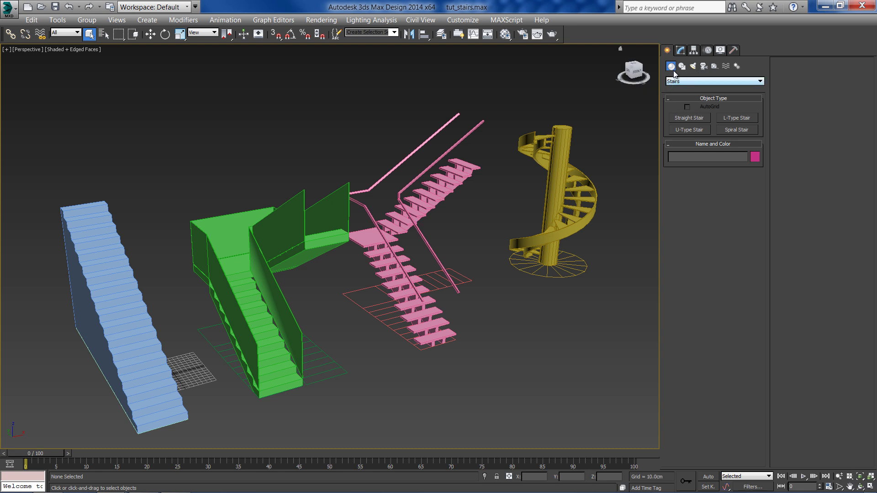
Filter to the Stairs category and select all six example stairs for hiding
{"action": "left_click", "coordinate": [686, 82]}
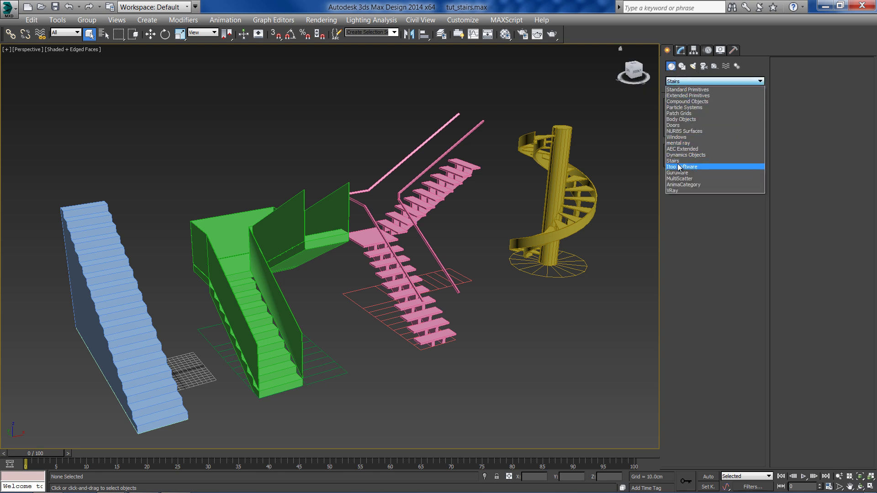
{"action": "left_click", "coordinate": [677, 163]}
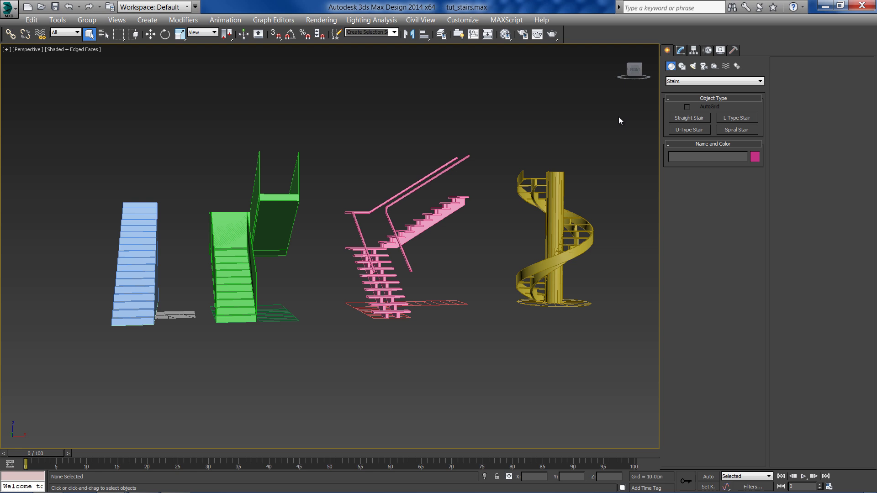
{"action": "left_click_drag", "start_coordinate": [619, 120], "coordinate": [568, 134]}
{"action": "left_click_drag", "start_coordinate": [56, 267], "coordinate": [59, 269]}
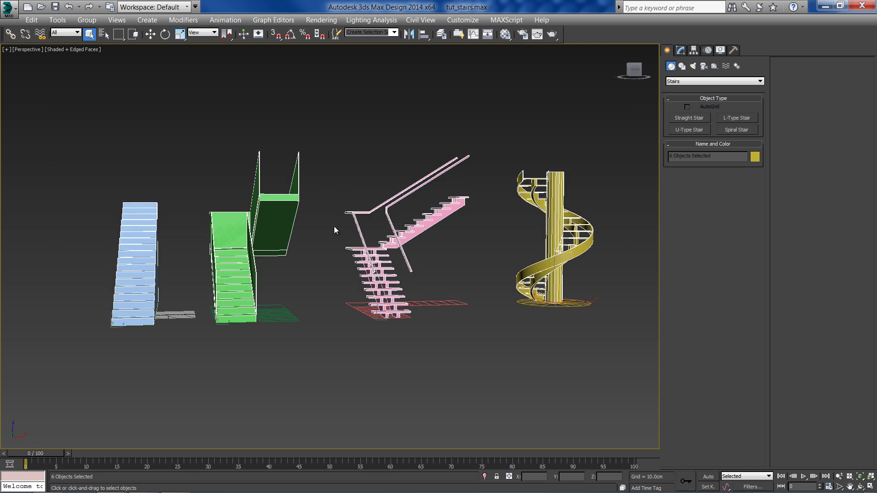
{"action": "right_click", "coordinate": [371, 255]}
Hide the example stairs and start a Straight Stair with snapping turned on
{"action": "left_click", "coordinate": [398, 217]}
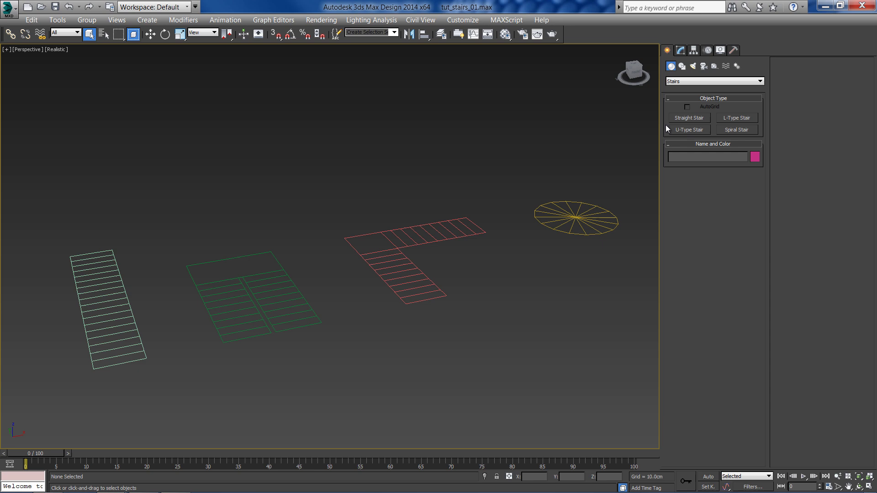
{"action": "left_click", "coordinate": [697, 118]}
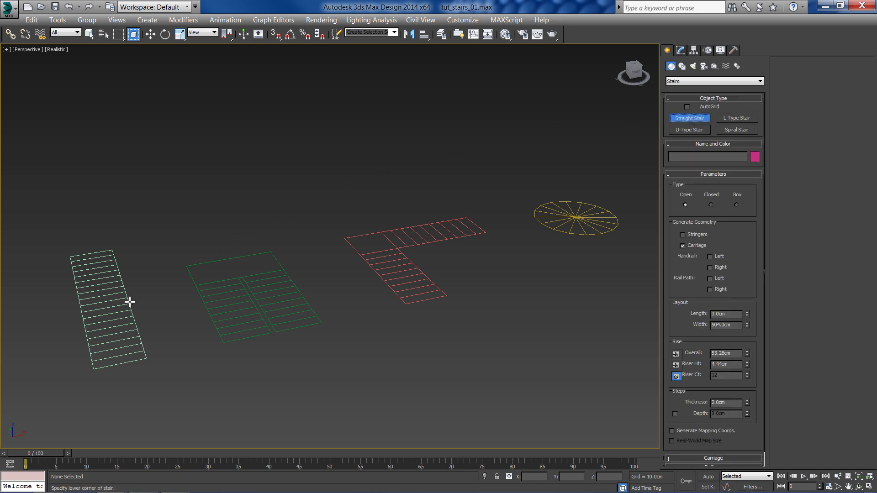
{"action": "key", "text": "s"}
{"action": "right_click", "coordinate": [279, 35]}
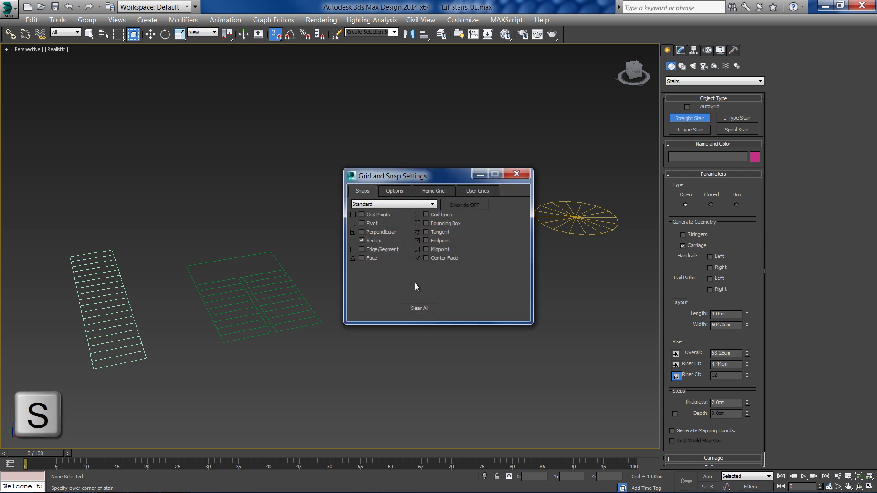
Snap to vertices and draw the open straight stair along the left plan, then shade the view
{"action": "left_click", "coordinate": [527, 173]}
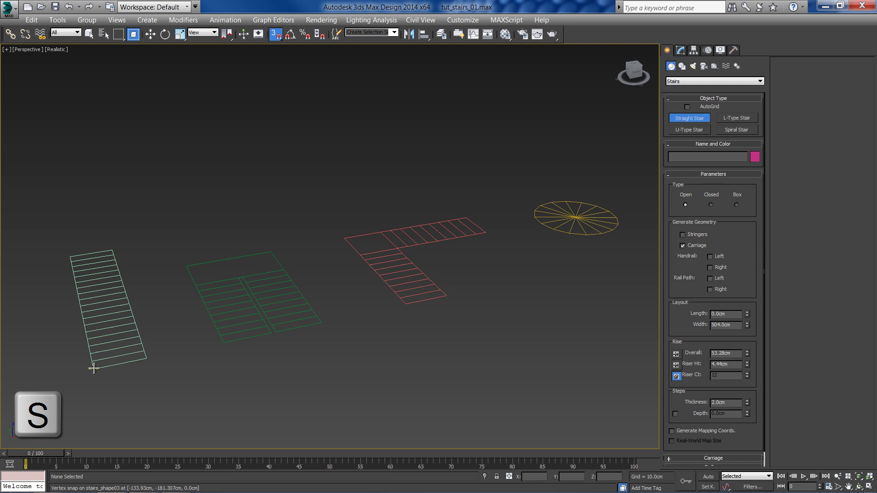
{"action": "left_click_drag", "start_coordinate": [93, 370], "coordinate": [69, 255]}
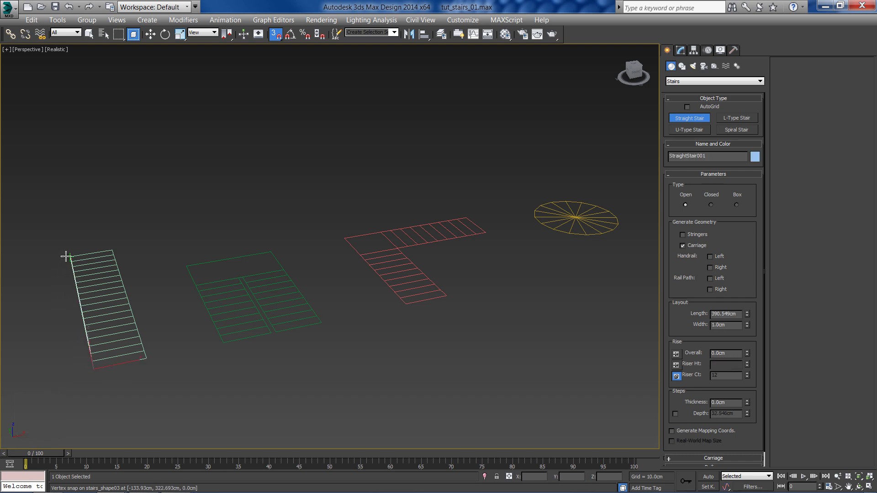
{"action": "left_click", "coordinate": [112, 249]}
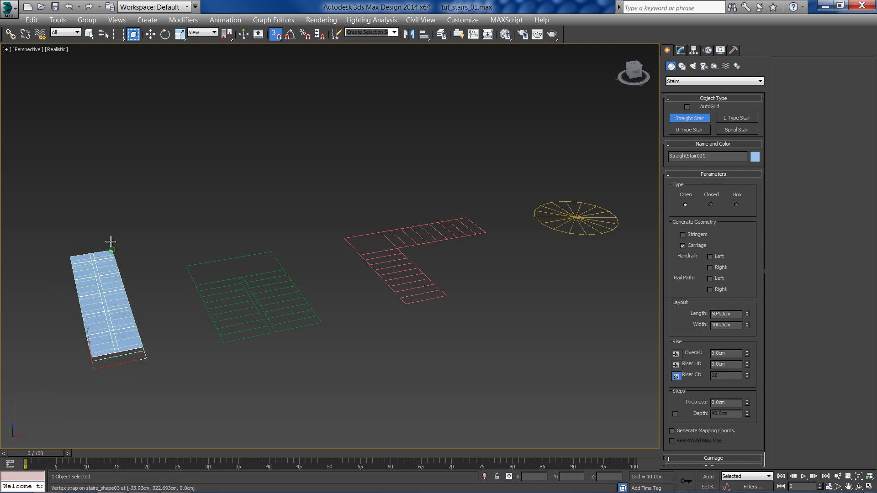
{"action": "left_click", "coordinate": [87, 92]}
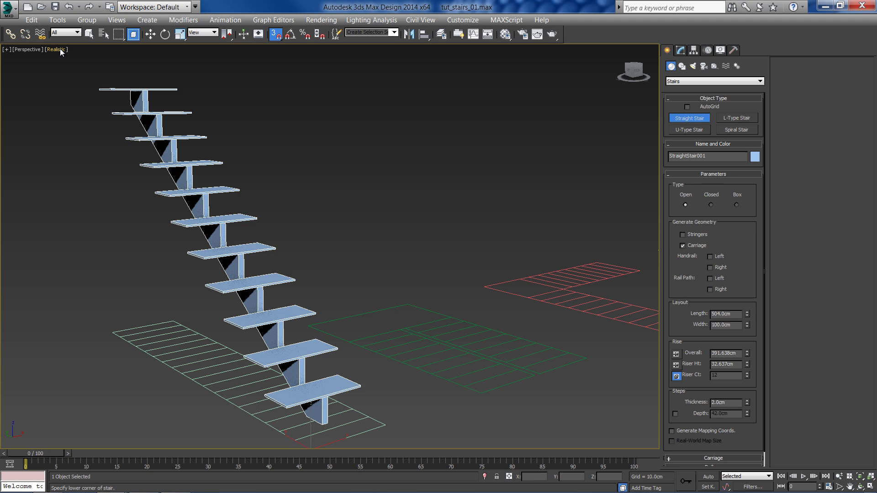
{"action": "left_click", "coordinate": [60, 51]}
{"action": "left_click", "coordinate": [76, 70]}
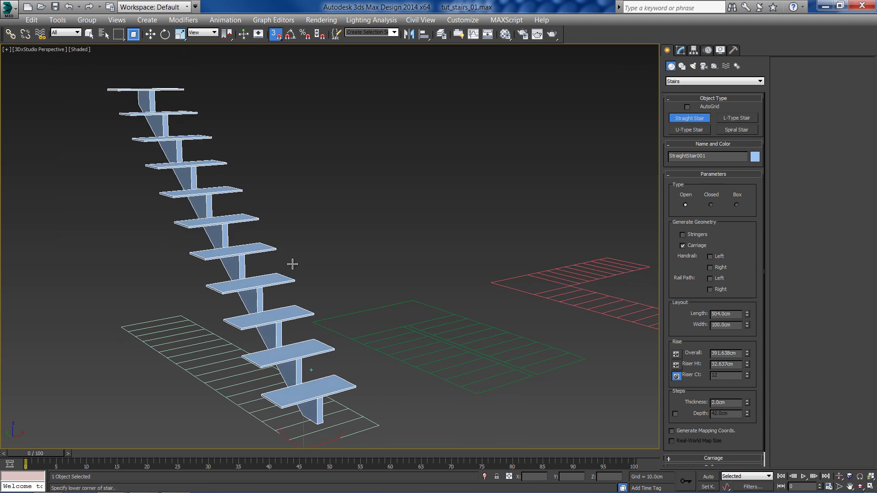
End creation, turn snaps off, and change the straight stair's type to Box
{"action": "key", "text": "q"}
{"action": "key", "text": "s"}
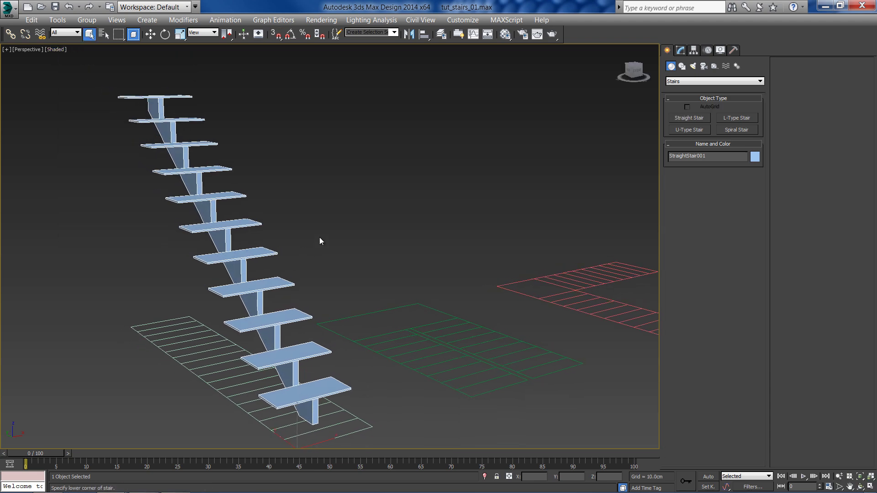
{"action": "left_click", "coordinate": [680, 51]}
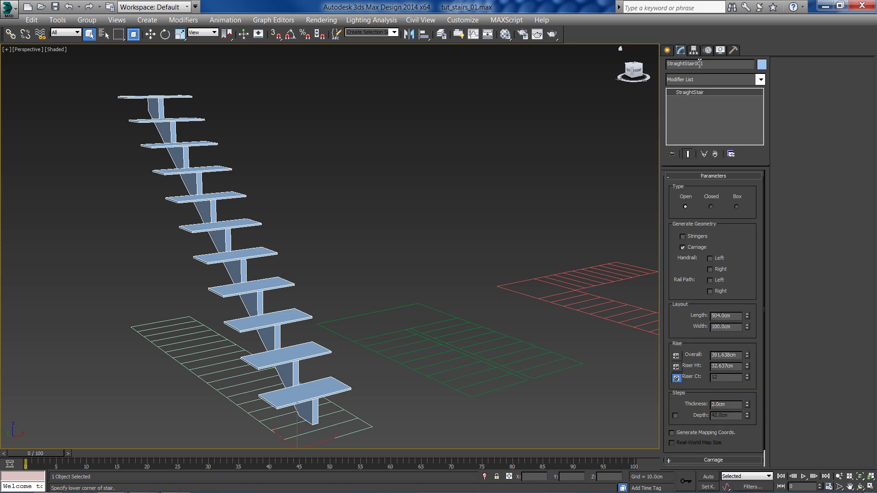
{"action": "middle_click_drag", "start_coordinate": [486, 188], "coordinate": [243, 332], "text": "alt"}
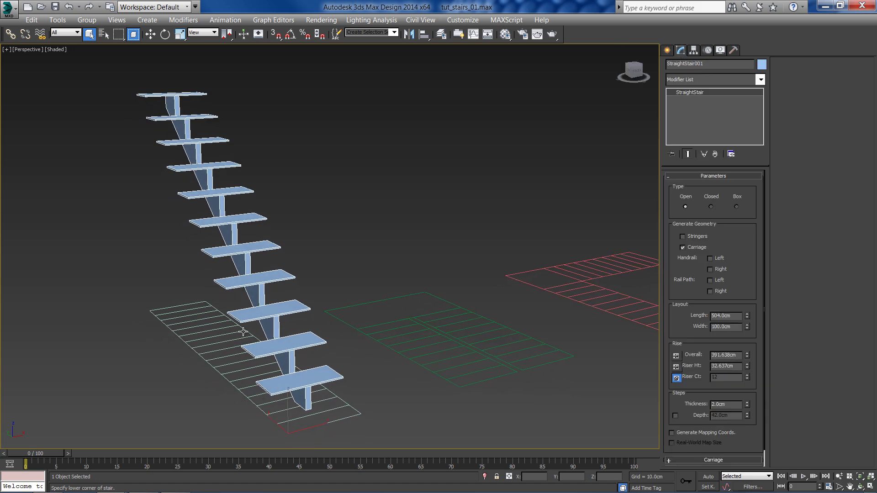
{"action": "left_click", "coordinate": [711, 206]}
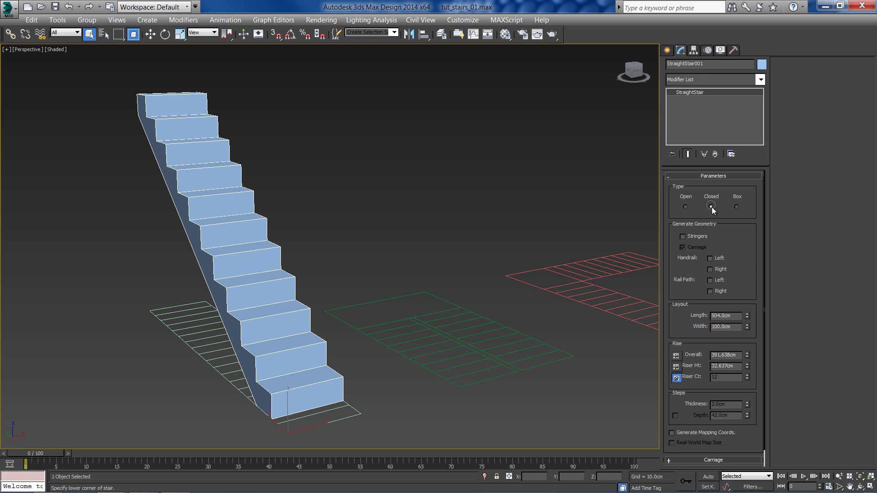
{"action": "left_click", "coordinate": [736, 207]}
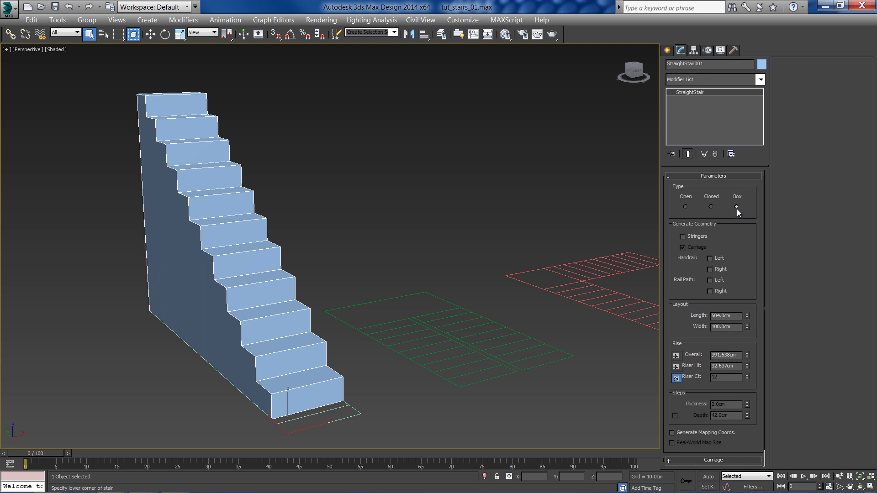
{"action": "middle_click_drag", "start_coordinate": [352, 226], "coordinate": [373, 229], "text": "alt"}
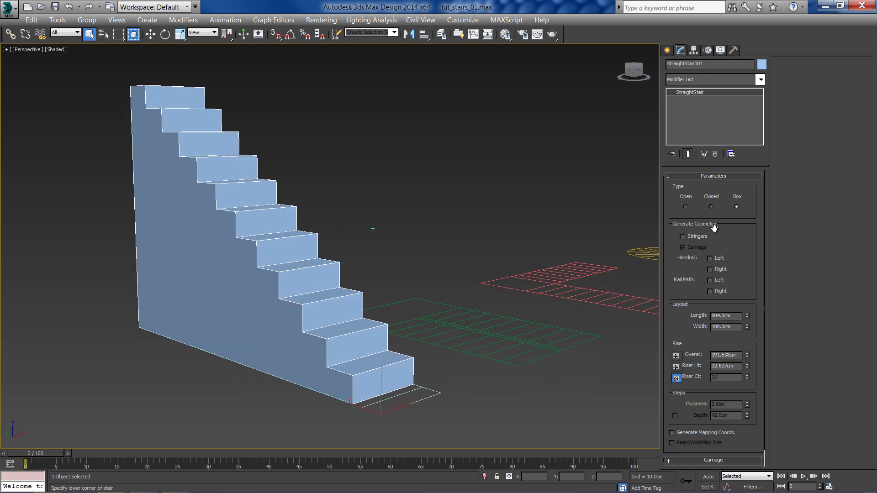
{"action": "scroll", "coordinate": [715, 233], "scroll_direction": "down", "scroll_amount": 2}
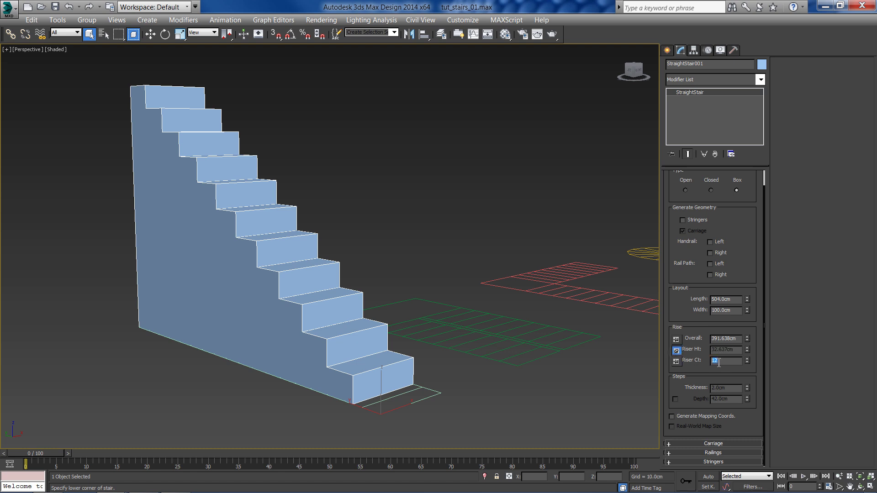
Set the straight stair's riser count to 19 and inspect it from below
{"action": "left_click_drag", "start_coordinate": [748, 360], "coordinate": [748, 352]}
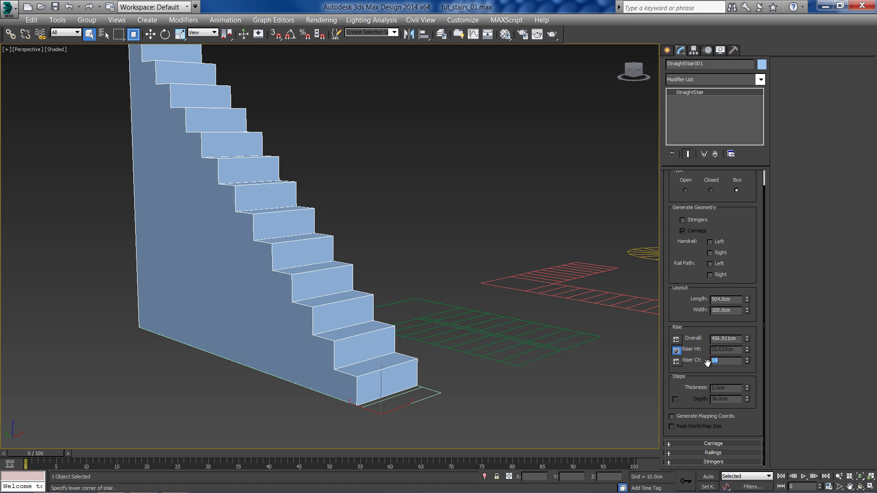
{"action": "key", "text": "Return"}
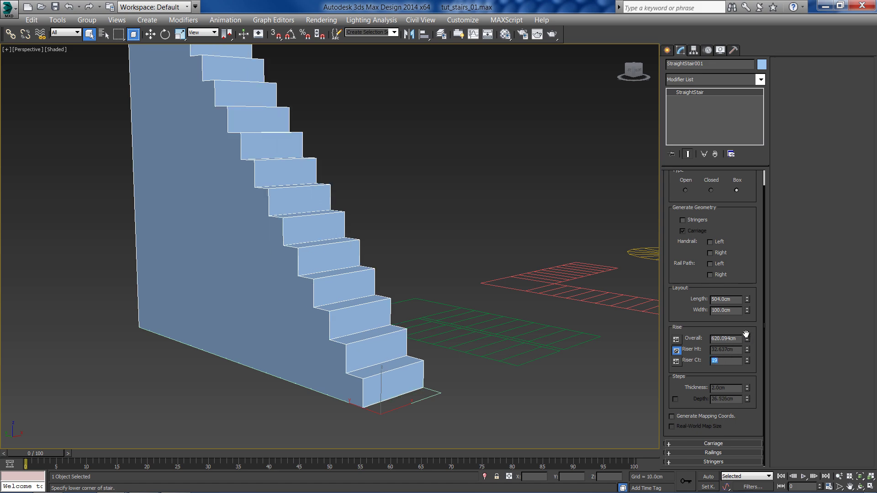
{"action": "mouse_move", "coordinate": [452, 256]}
{"action": "middle_mouse_down", "text": "alt"}
{"action": "mouse_move", "coordinate": [459, 287]}
{"action": "mouse_move", "coordinate": [420, 257]}
{"action": "mouse_move", "coordinate": [427, 297]}
{"action": "middle_mouse_up", "text": "alt"}
{"action": "right_click", "coordinate": [420, 255]}
{"action": "key", "text": "Escape"}
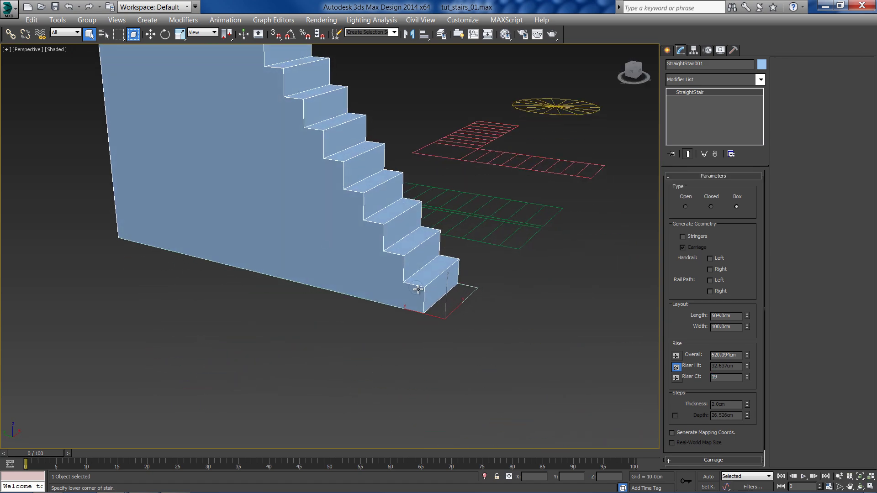
{"action": "right_click", "coordinate": [427, 296]}
{"action": "left_click", "coordinate": [436, 302]}
Shift the stair along its plan and, with riser count pinned, set riser height to 17 cm
{"action": "left_click_drag", "start_coordinate": [415, 320], "coordinate": [450, 319]}
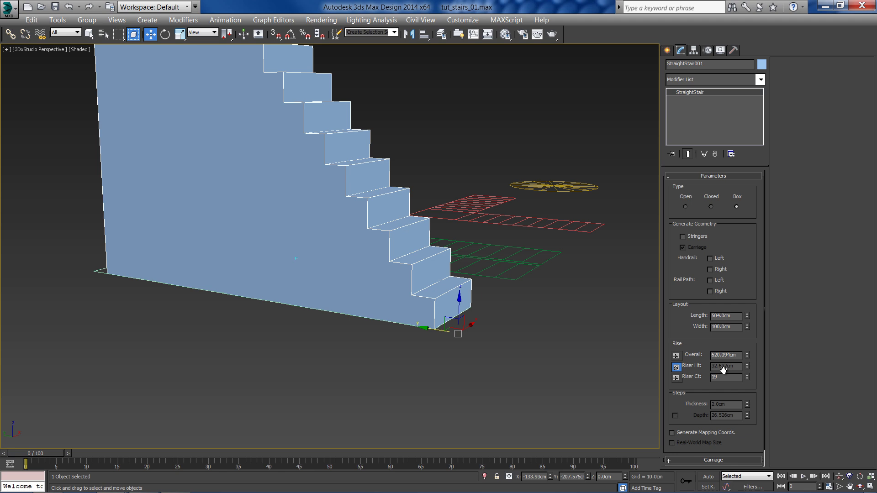
{"action": "left_click", "coordinate": [677, 378]}
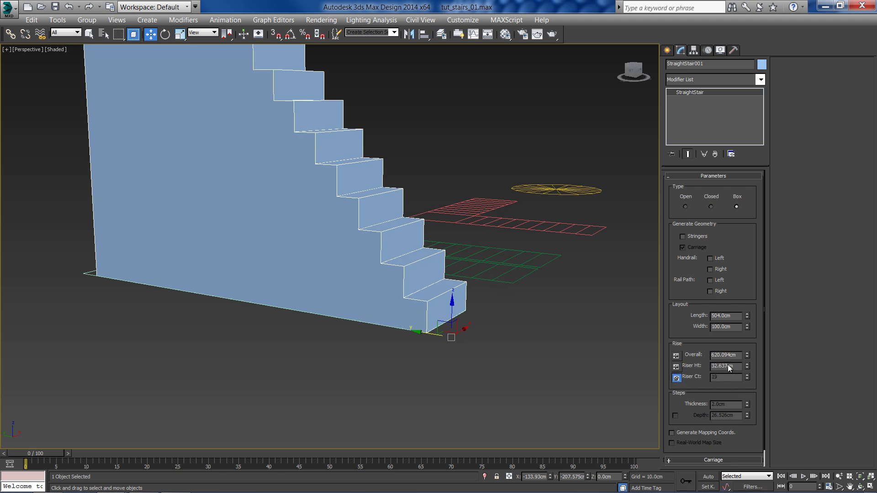
{"action": "mouse_move", "coordinate": [737, 368]}
{"action": "left_mouse_down"}
{"action": "mouse_move", "coordinate": [710, 370]}
{"action": "mouse_move", "coordinate": [748, 373]}
{"action": "left_mouse_up"}
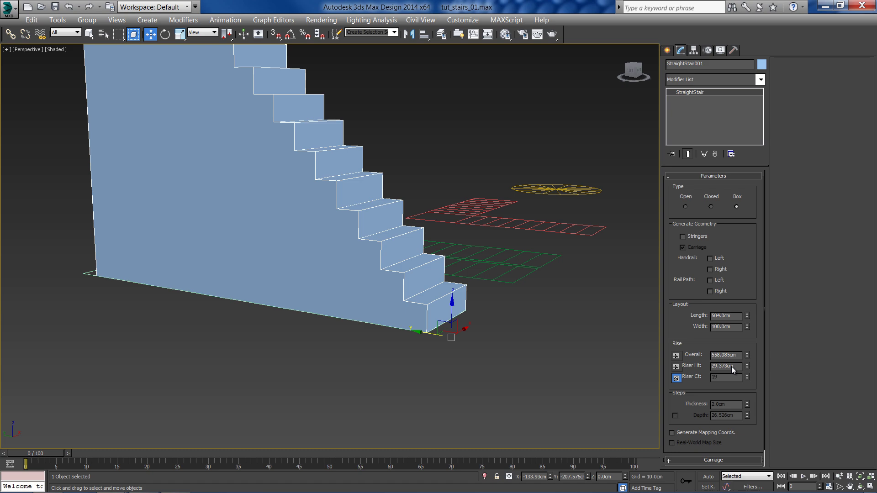
{"action": "left_click_drag", "start_coordinate": [733, 369], "coordinate": [707, 368]}
{"action": "type", "text": "17"}
{"action": "key", "text": "Return"}
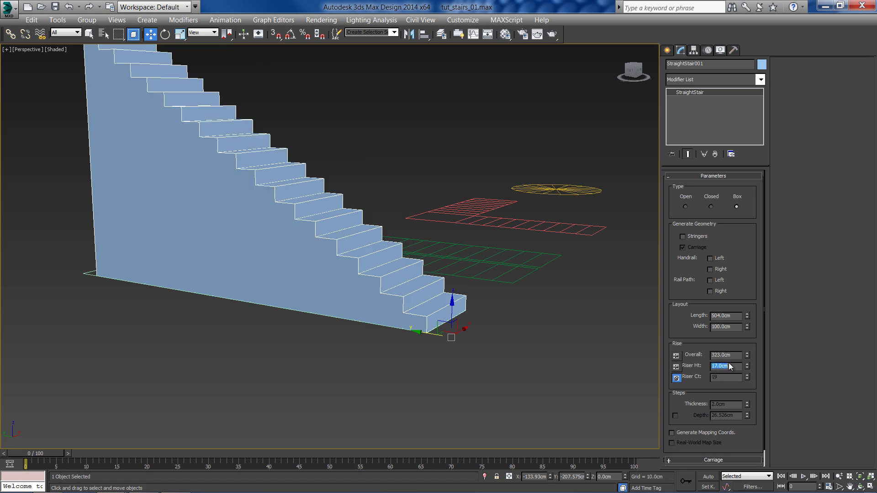
{"action": "middle_click_drag", "start_coordinate": [542, 323], "coordinate": [396, 311], "text": "alt"}
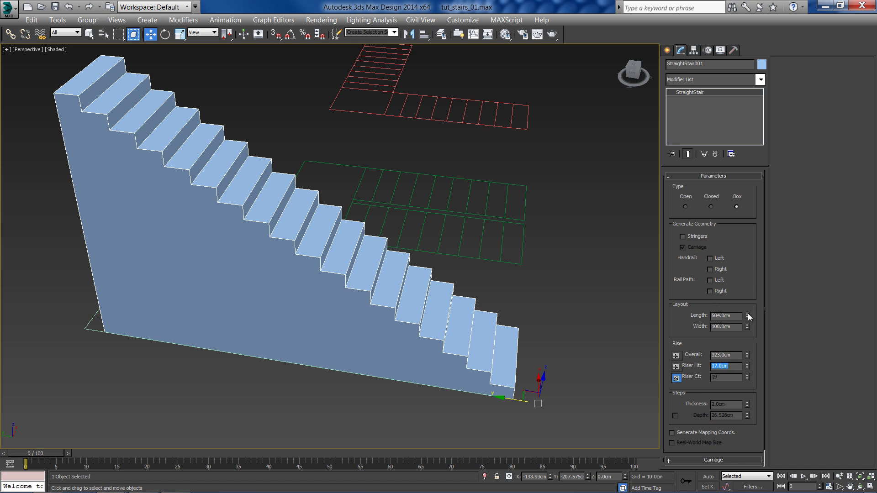
Lengthen the straight stair to about 529.7 cm, keeping its width at 100 cm
{"action": "left_click_drag", "start_coordinate": [747, 313], "coordinate": [747, 313]}
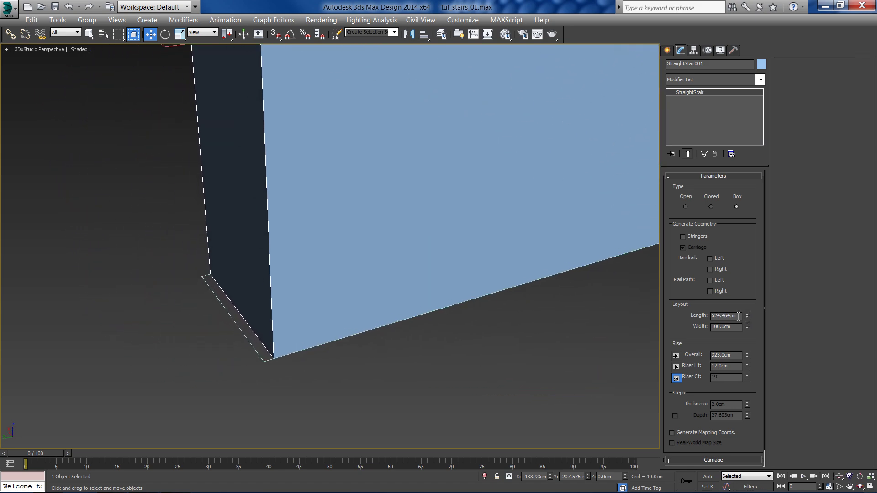
{"action": "left_click_drag", "start_coordinate": [748, 314], "coordinate": [746, 317]}
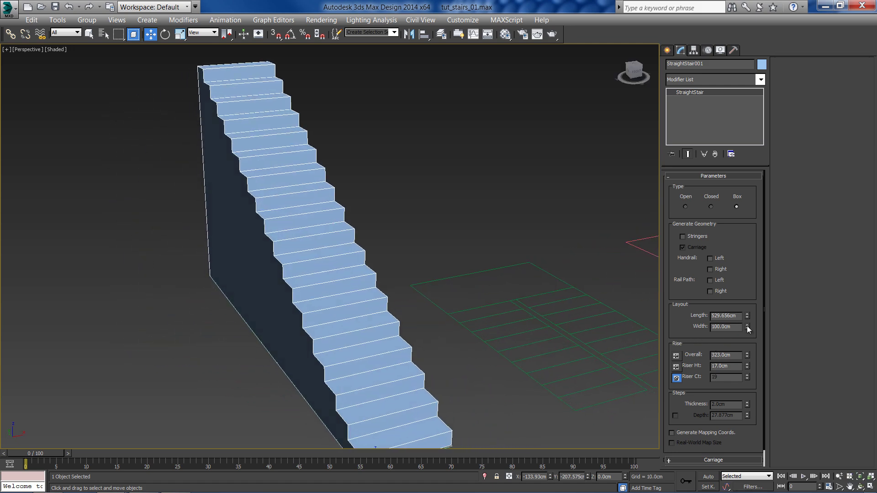
{"action": "left_click_drag", "start_coordinate": [747, 326], "coordinate": [759, 319]}
{"action": "type", "text": "100"}
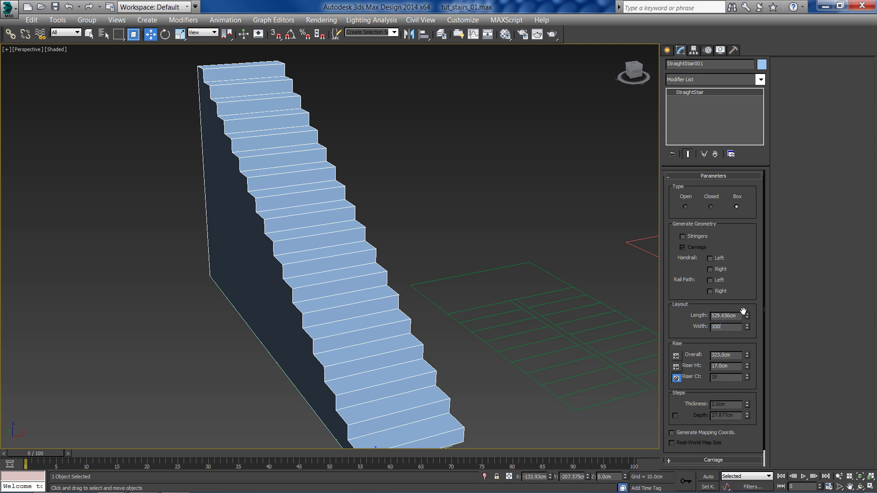
{"action": "key", "text": "Return"}
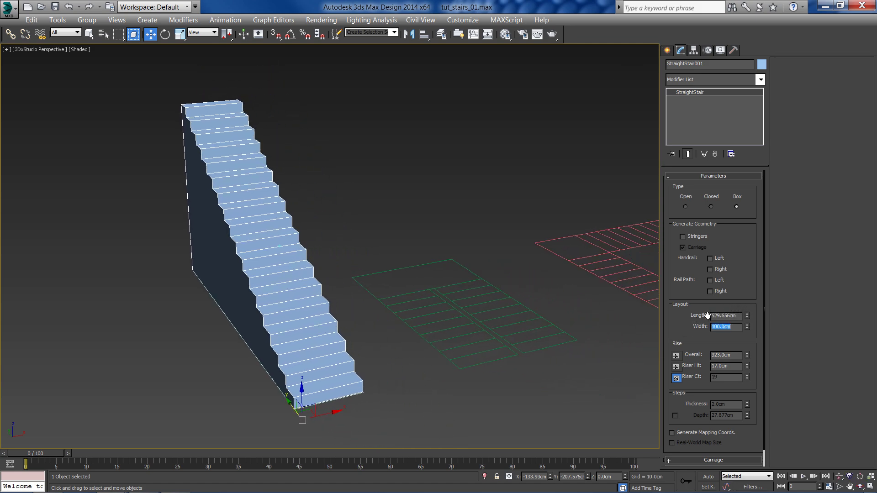
{"action": "left_click", "coordinate": [668, 51]}
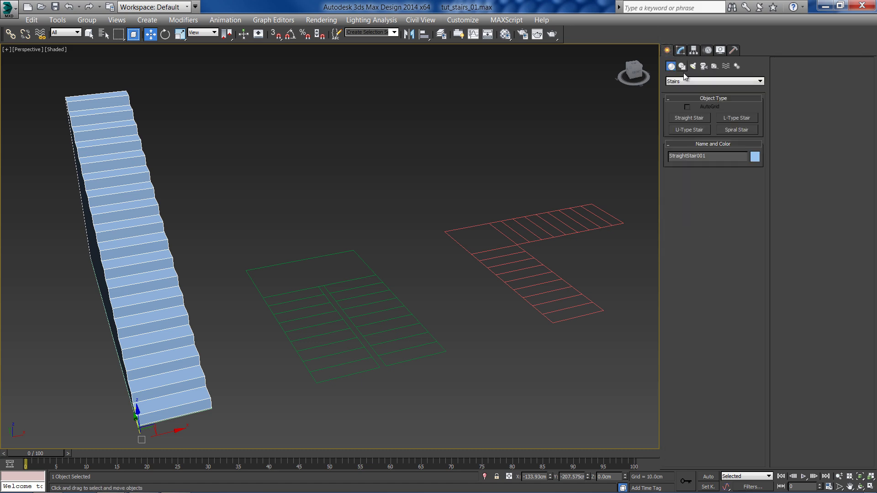
Draw an open U-type stair snapped from the green plan's corner vertex, then reselect it
{"action": "left_click", "coordinate": [687, 130]}
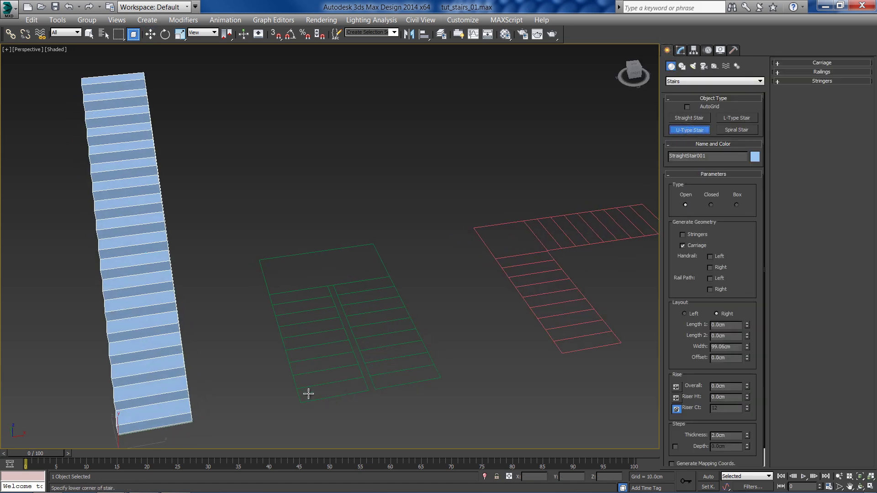
{"action": "key", "text": "s"}
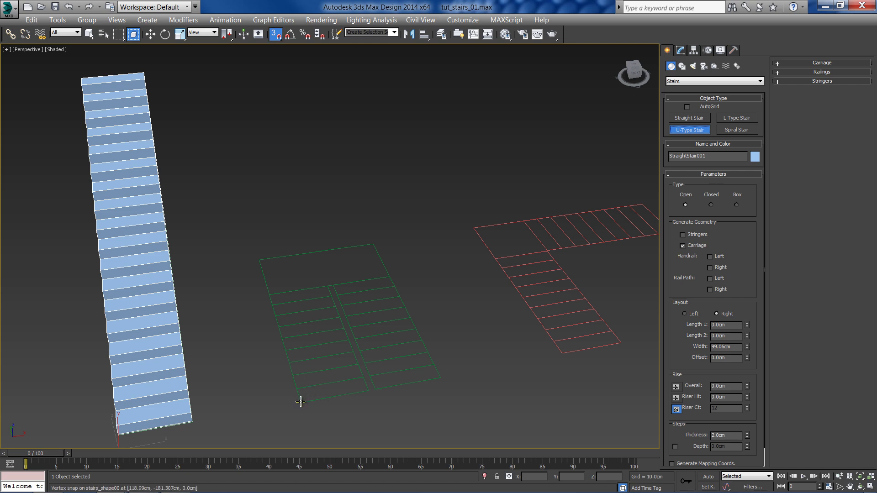
{"action": "left_click_drag", "start_coordinate": [300, 402], "coordinate": [260, 258]}
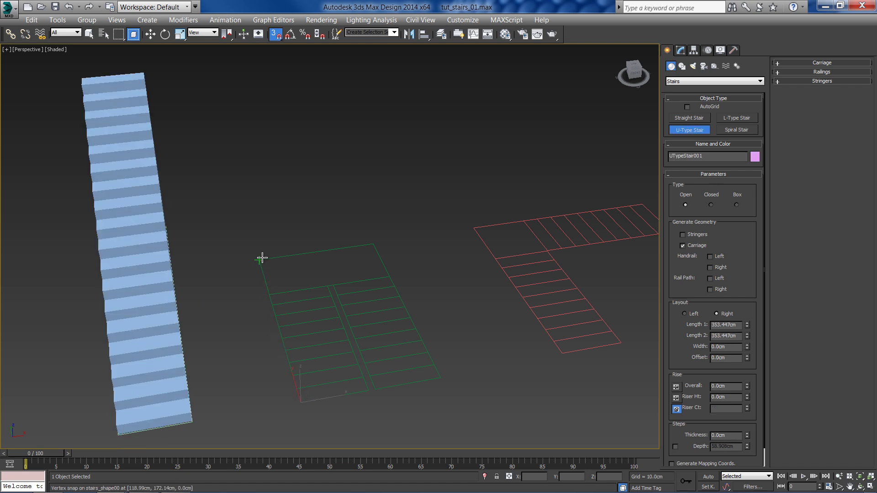
{"action": "left_click", "coordinate": [375, 241]}
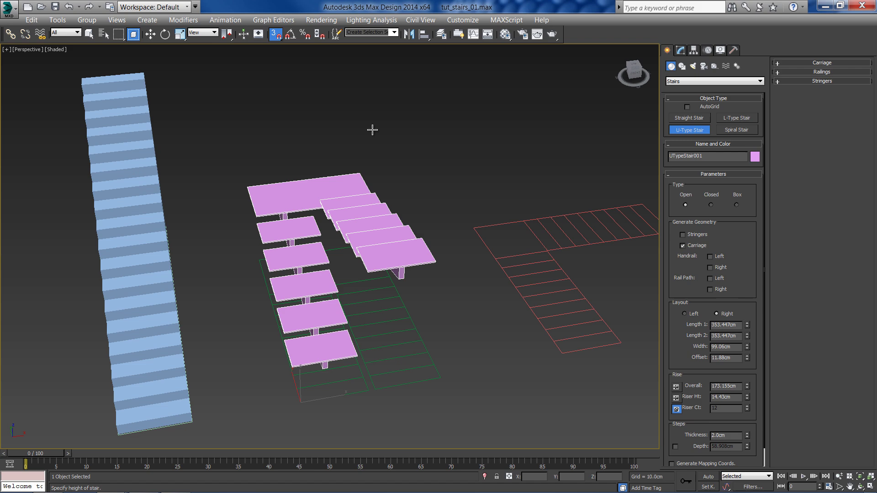
{"action": "left_click", "coordinate": [366, 94]}
{"action": "key", "text": "w"}
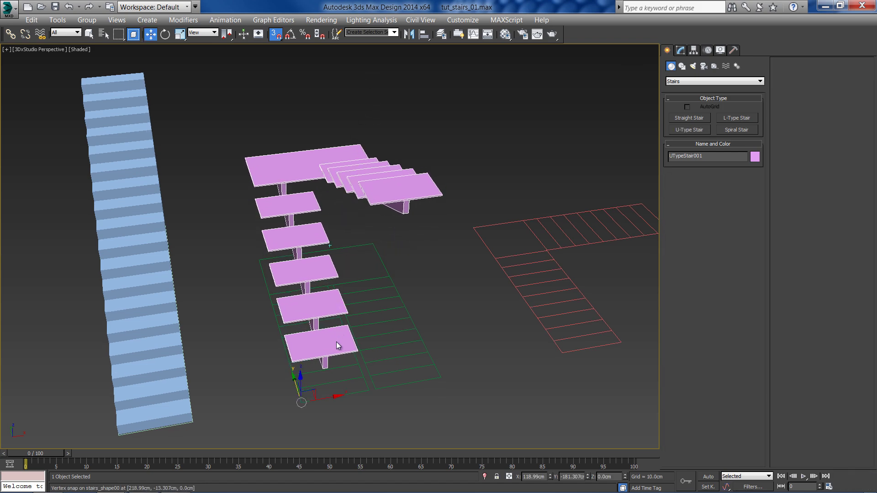
{"action": "middle_click_drag", "start_coordinate": [338, 346], "coordinate": [323, 357], "text": "alt"}
{"action": "key", "text": "s"}
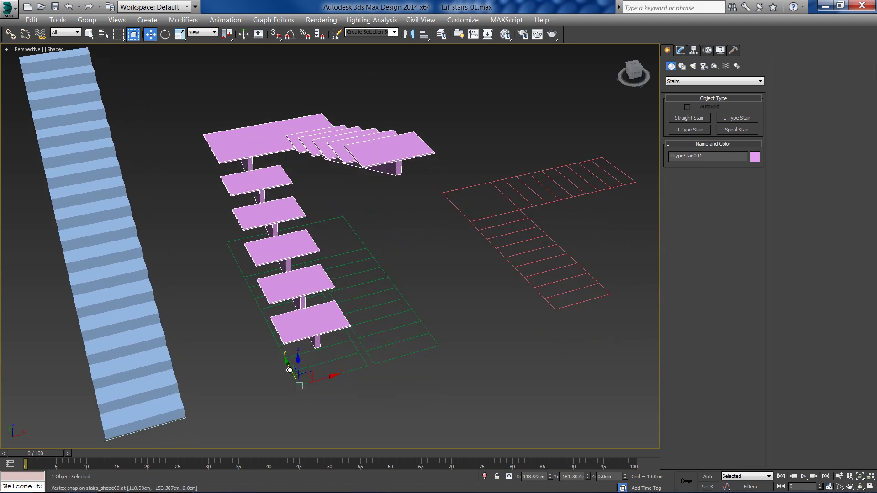
{"action": "left_click", "coordinate": [291, 373]}
{"action": "left_click", "coordinate": [292, 337]}
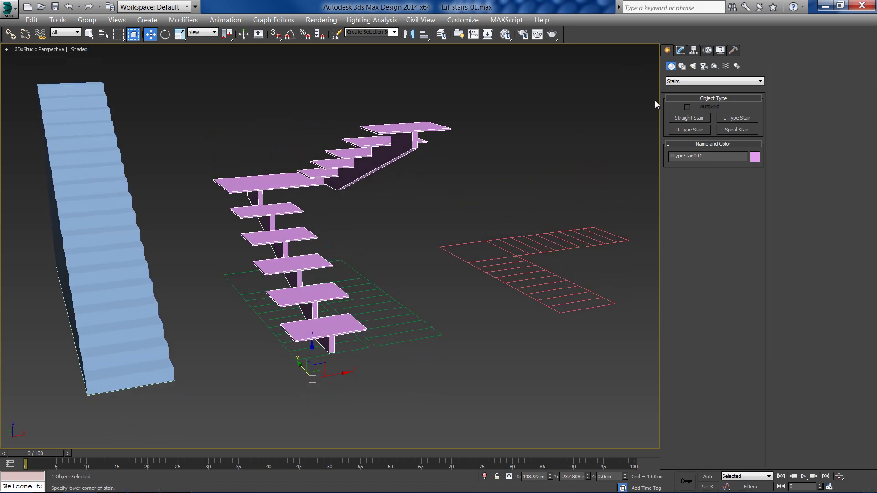
Make the U-type stair closed with 20 risers
{"action": "left_click", "coordinate": [683, 51]}
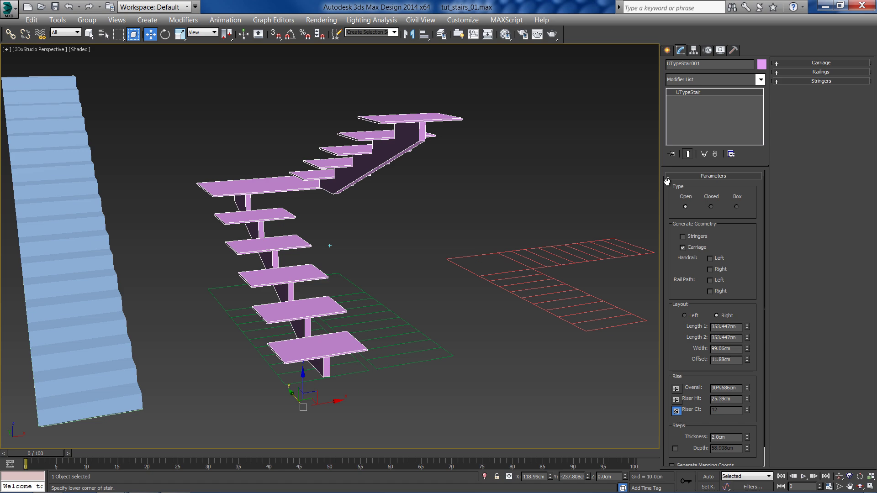
{"action": "left_click", "coordinate": [711, 207]}
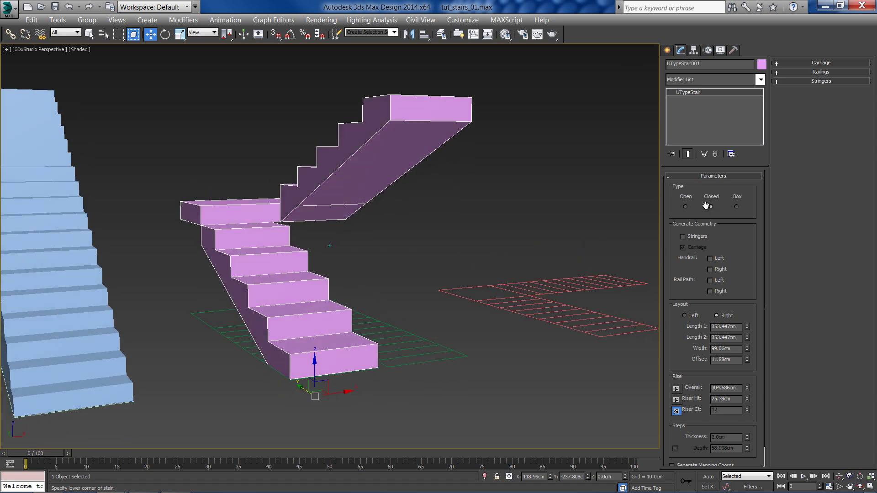
{"action": "left_click_drag", "start_coordinate": [683, 365], "coordinate": [679, 317]}
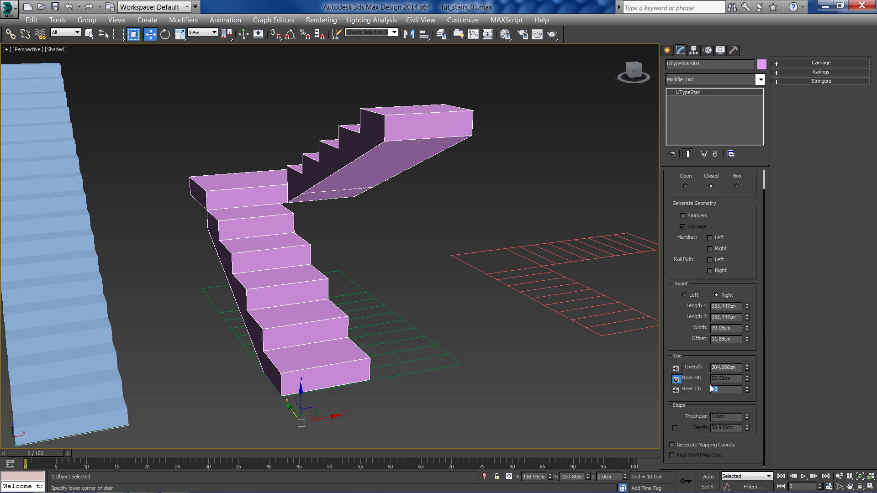
{"action": "type", "text": "20"}
{"action": "key", "text": "Return"}
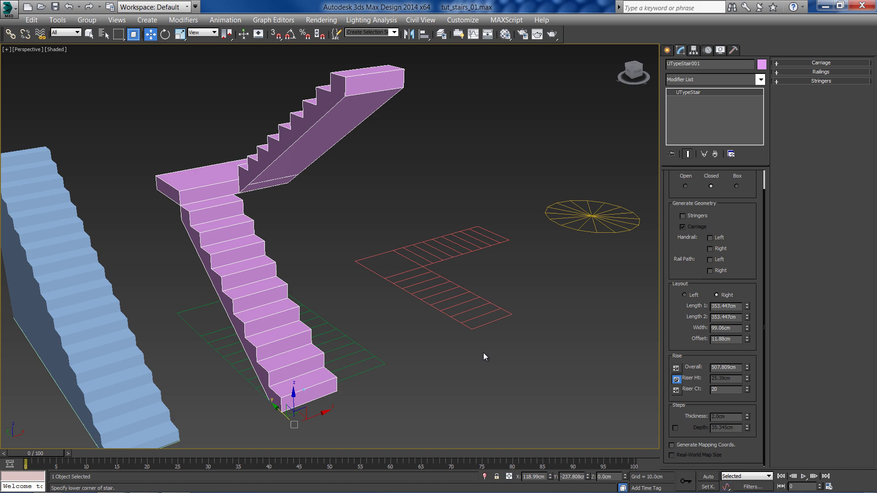
Set width 100 cm, flight offset 10 cm, and a pinned 17 cm riser height
{"action": "left_click_drag", "start_coordinate": [674, 316], "coordinate": [674, 323]}
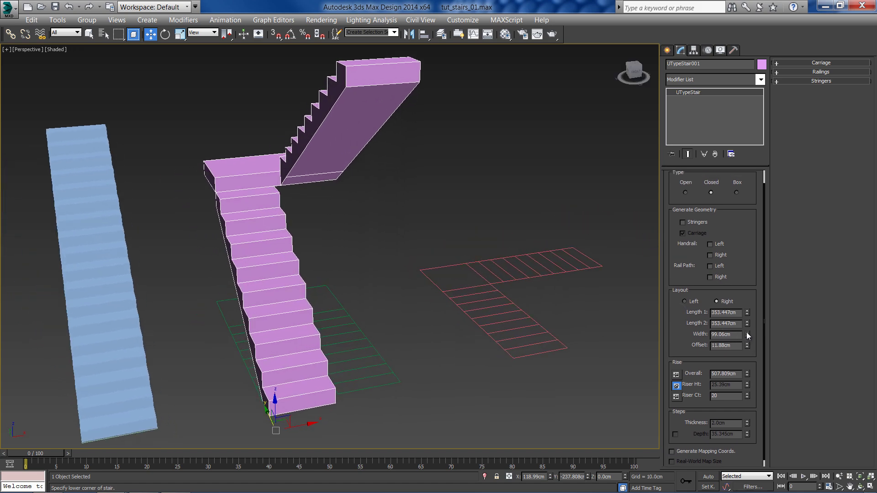
{"action": "mouse_move", "coordinate": [747, 333]}
{"action": "left_mouse_down"}
{"action": "mouse_move", "coordinate": [701, 335]}
{"action": "mouse_move", "coordinate": [776, 160]}
{"action": "mouse_move", "coordinate": [736, 354]}
{"action": "left_mouse_up"}
{"action": "type", "text": "100"}
{"action": "key", "text": "Return"}
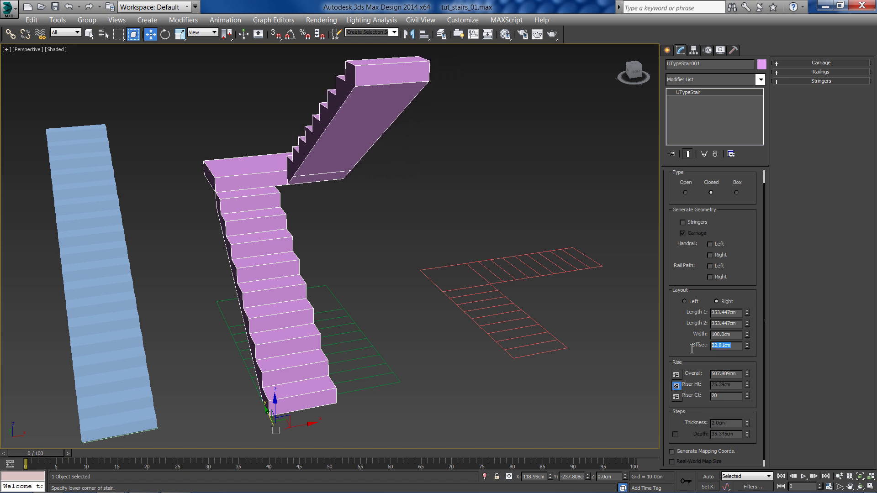
{"action": "type", "text": "10"}
{"action": "key", "text": "Return"}
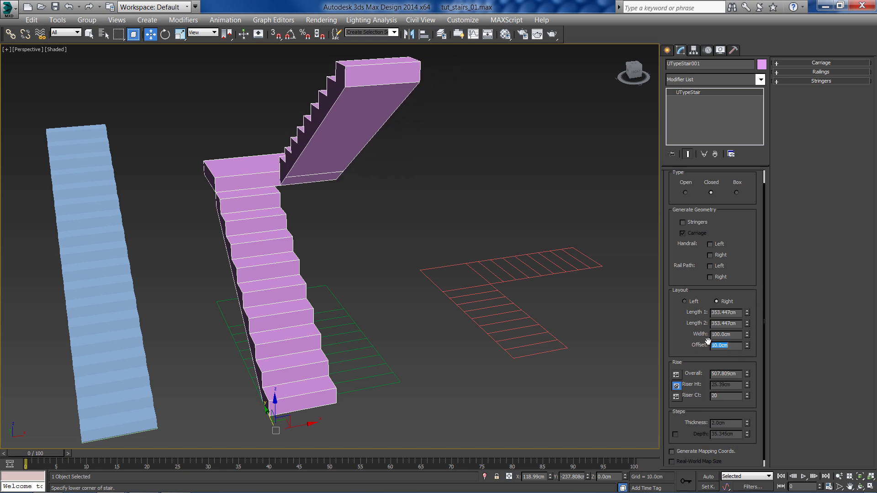
{"action": "left_click", "coordinate": [677, 396]}
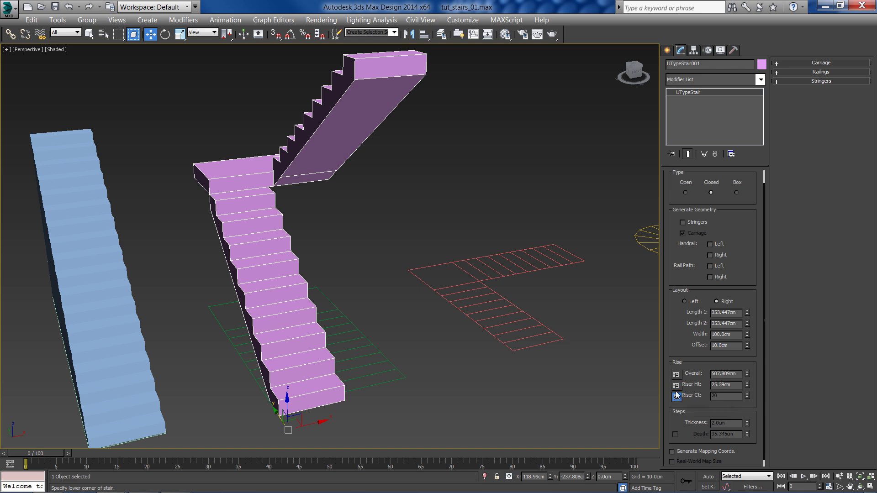
{"action": "left_click", "coordinate": [719, 386]}
{"action": "type", "text": "17"}
{"action": "key", "text": "Return"}
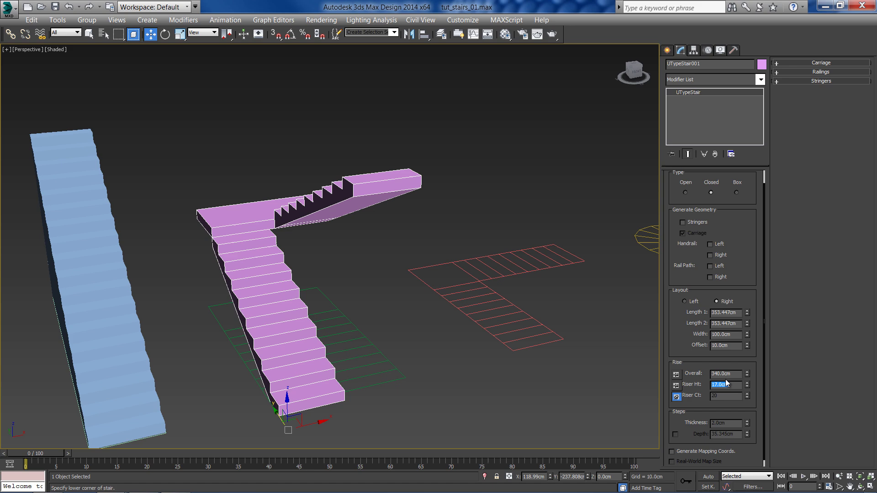
{"action": "mouse_move", "coordinate": [544, 368]}
{"action": "middle_mouse_down", "text": "alt"}
{"action": "mouse_move", "coordinate": [515, 366]}
{"action": "mouse_move", "coordinate": [503, 386]}
{"action": "mouse_move", "coordinate": [428, 374]}
{"action": "middle_mouse_up", "text": "alt"}
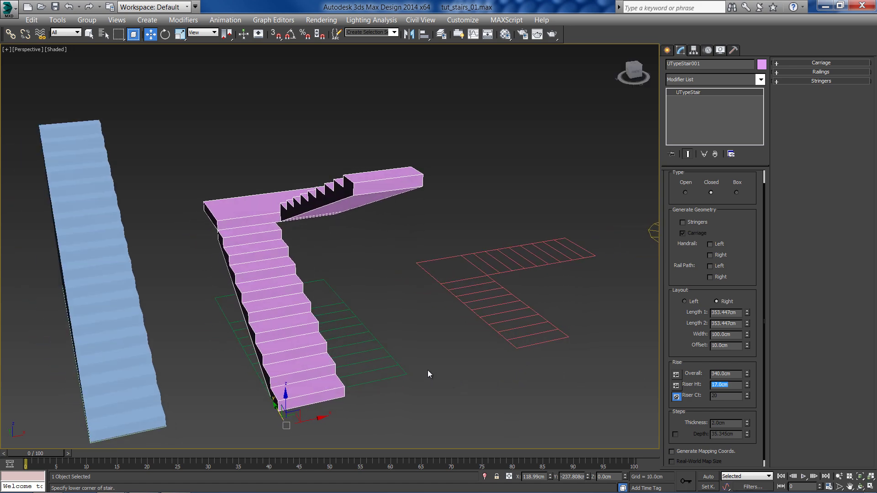
{"action": "type", "text": "8"}
{"action": "right_click", "coordinate": [434, 366]}
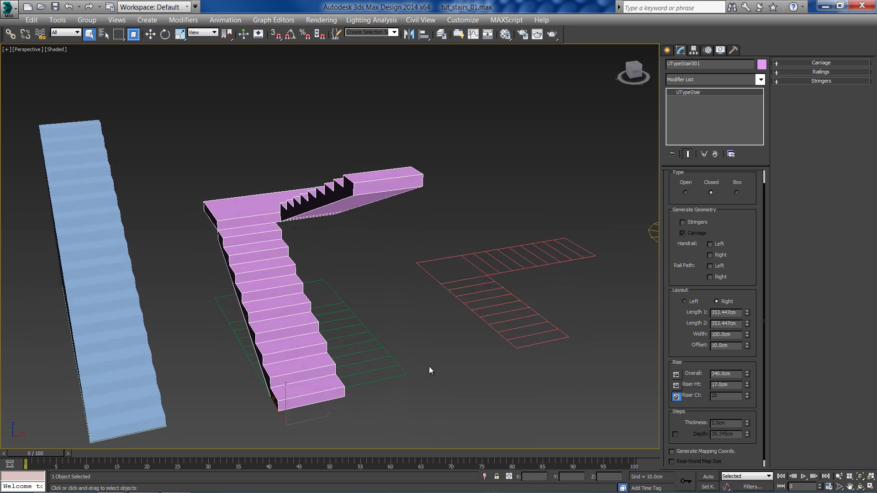
In wireframe Top view, shorten both U-stair flights toward the plan's size
{"action": "key", "text": "t"}
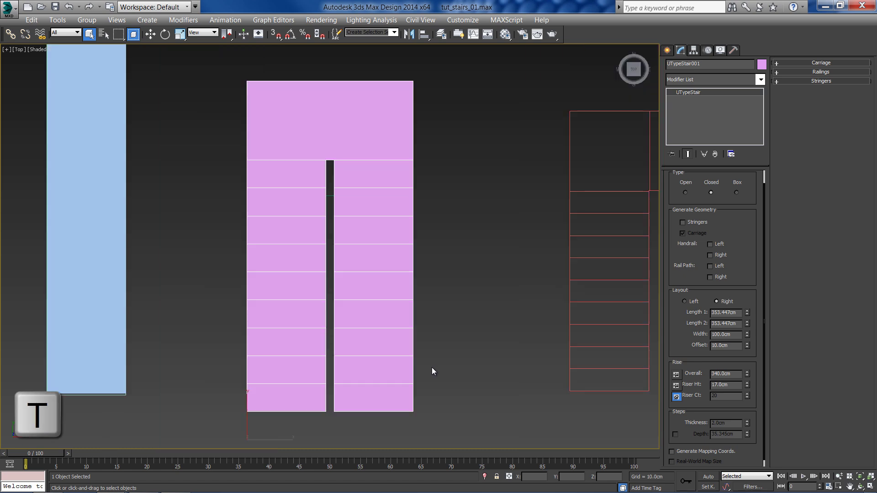
{"action": "key", "text": "F3"}
{"action": "key", "text": "F3"}
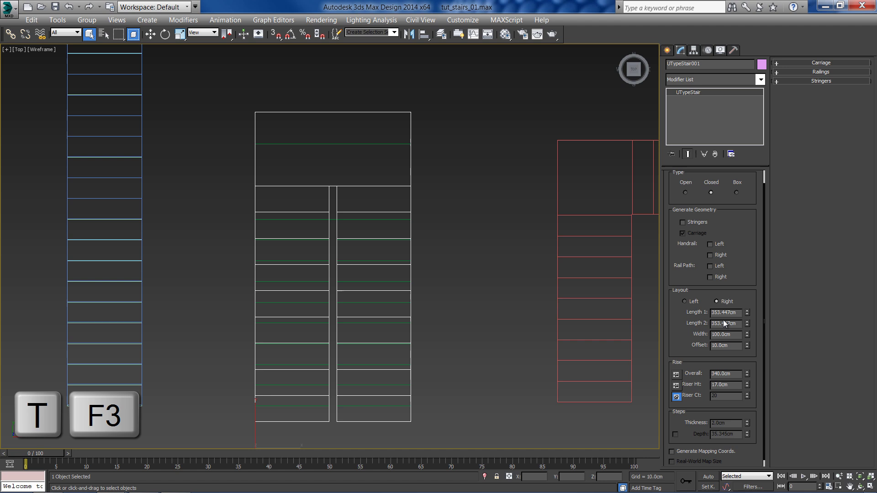
{"action": "left_click_drag", "start_coordinate": [747, 313], "coordinate": [750, 319]}
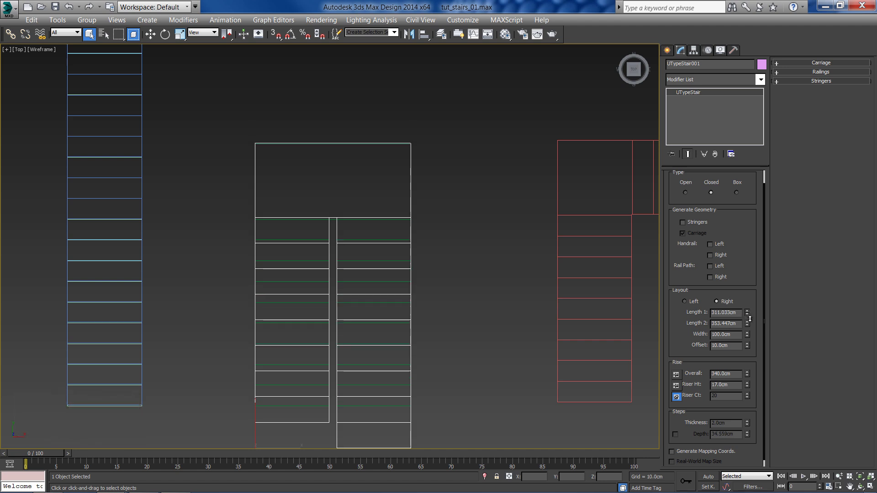
{"action": "middle_click_drag", "start_coordinate": [325, 434], "coordinate": [328, 354]}
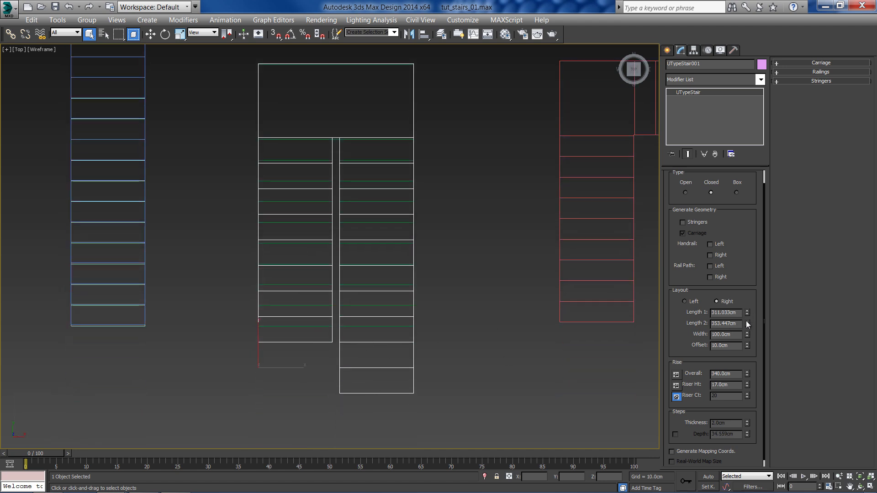
{"action": "left_click_drag", "start_coordinate": [748, 324], "coordinate": [749, 325]}
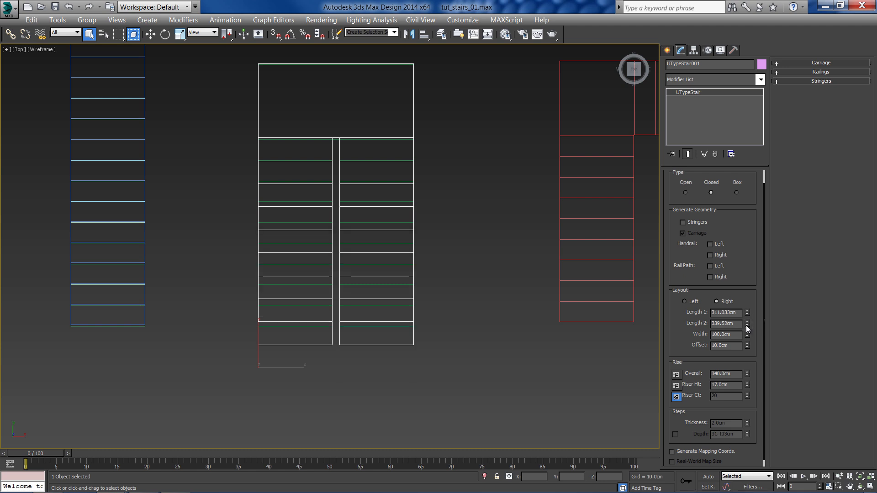
Move the U-stair onto the green plan, fine-tune flights to about 281 and 310 cm, then shade Perspective
{"action": "right_click", "coordinate": [299, 340]}
{"action": "left_click", "coordinate": [313, 347]}
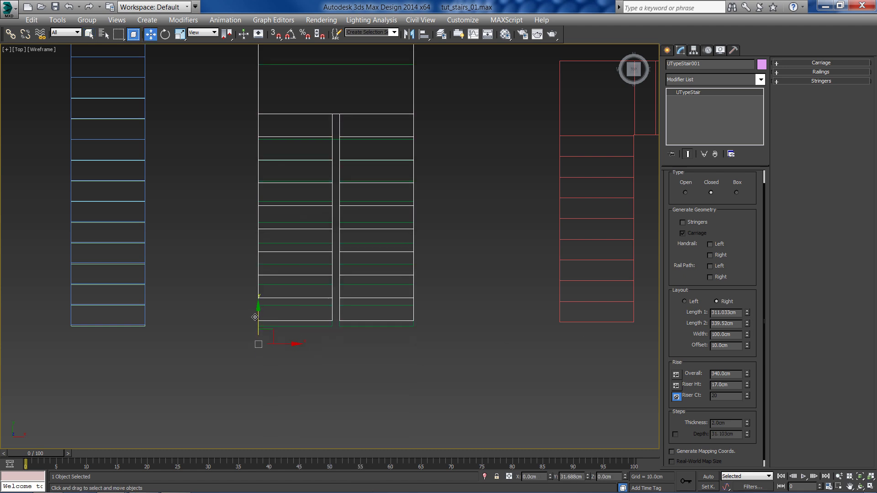
{"action": "left_click_drag", "start_coordinate": [284, 339], "coordinate": [283, 322]}
{"action": "middle_click_drag", "start_coordinate": [283, 322], "coordinate": [295, 363]}
{"action": "mouse_move", "coordinate": [747, 315]}
{"action": "left_mouse_down"}
{"action": "mouse_move", "coordinate": [747, 328]}
{"action": "mouse_move", "coordinate": [748, 321]}
{"action": "left_mouse_up"}
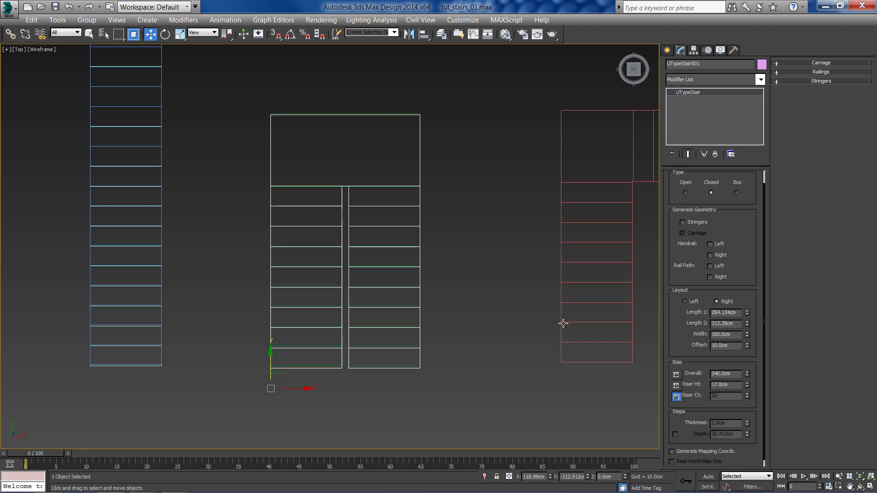
{"action": "left_click_drag", "start_coordinate": [271, 369], "coordinate": [271, 366]}
{"action": "left_click_drag", "start_coordinate": [747, 314], "coordinate": [748, 328]}
{"action": "key", "text": "p"}
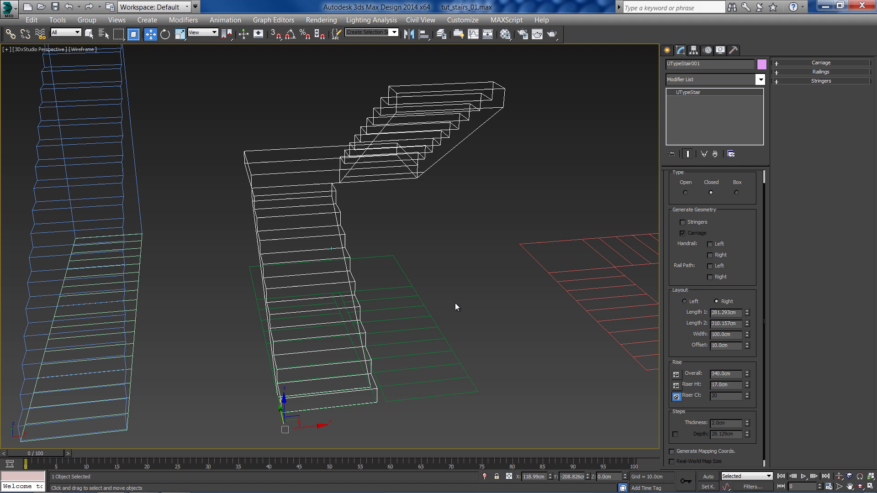
{"action": "key", "text": "F3"}
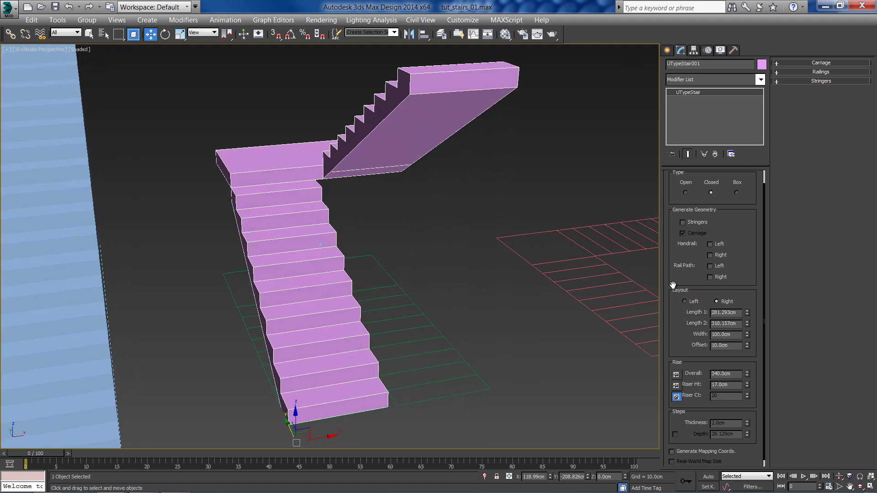
Keep the U-stair's right-hand layout and enable its left and right rail paths
{"action": "left_click", "coordinate": [690, 302]}
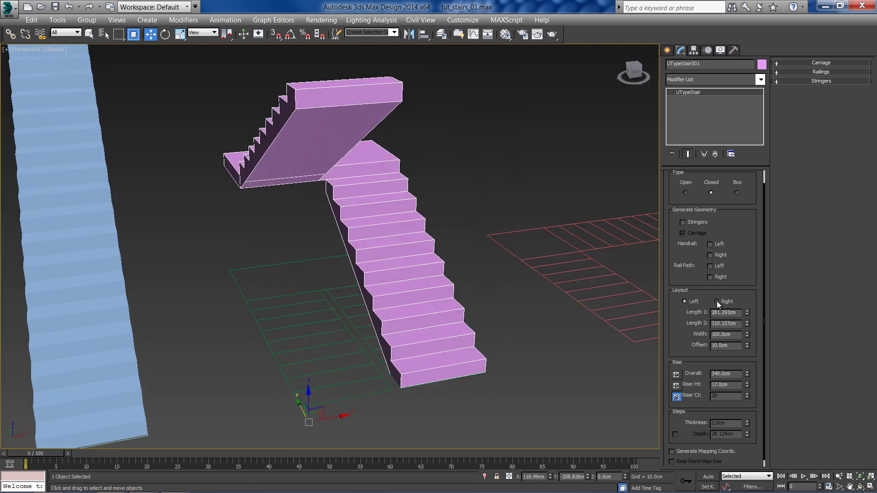
{"action": "left_click", "coordinate": [727, 301]}
{"action": "left_click", "coordinate": [686, 302]}
{"action": "left_click", "coordinate": [726, 302]}
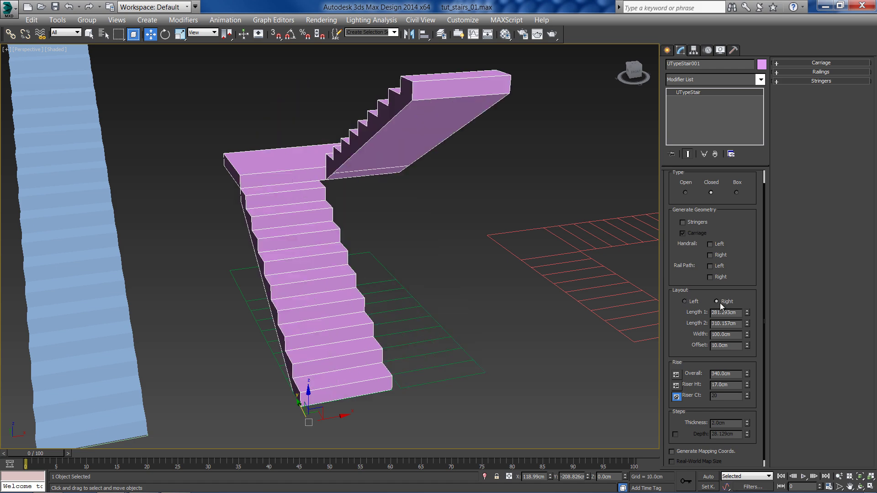
{"action": "scroll", "coordinate": [731, 292], "scroll_direction": "up", "scroll_amount": 1}
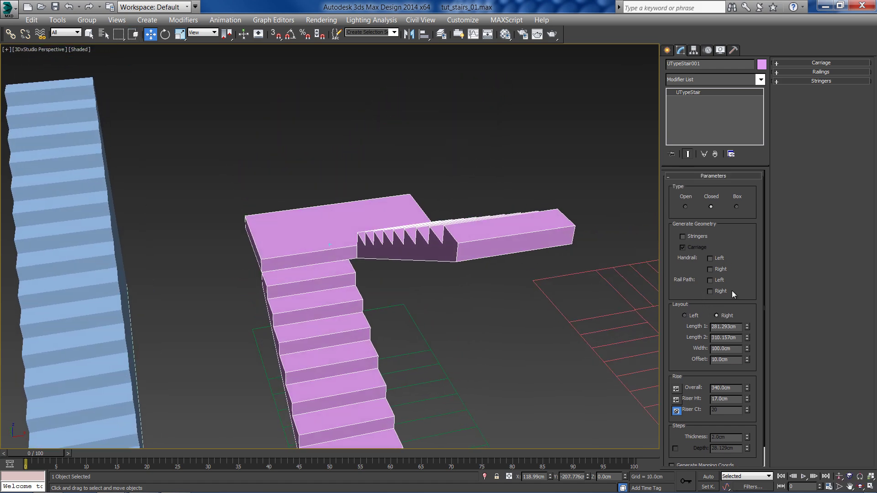
{"action": "left_click", "coordinate": [711, 281]}
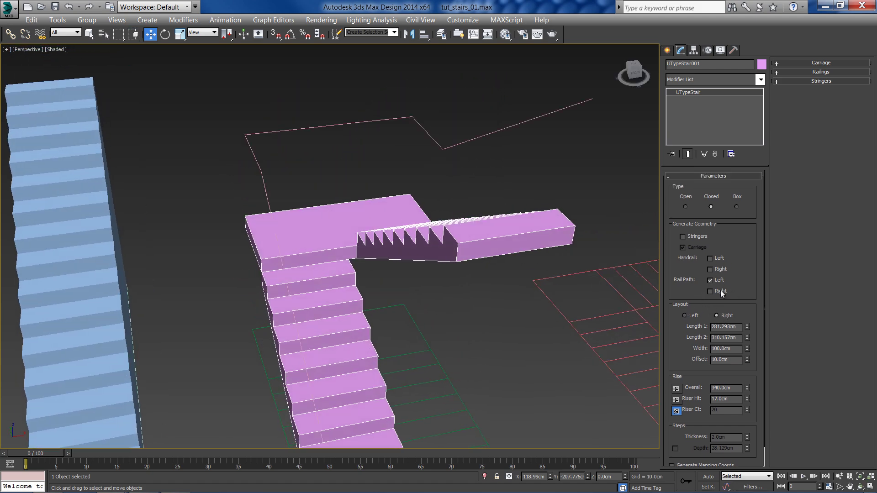
Set the railing offset to 0 cm and orbit to inspect the rail paths
{"action": "left_click", "coordinate": [823, 72]}
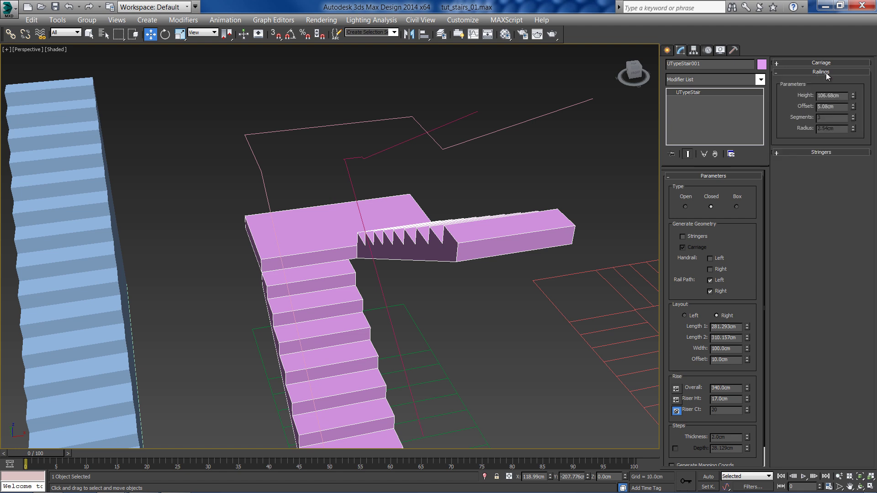
{"action": "left_click_drag", "start_coordinate": [852, 108], "coordinate": [837, 200]}
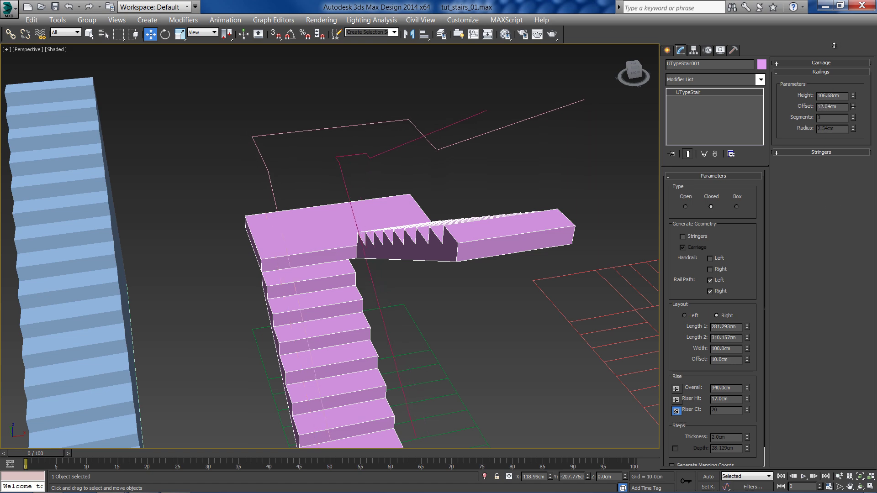
{"action": "left_click_drag", "start_coordinate": [827, 128], "coordinate": [835, 173]}
{"action": "middle_click_drag", "start_coordinate": [645, 235], "coordinate": [658, 212], "text": "alt"}
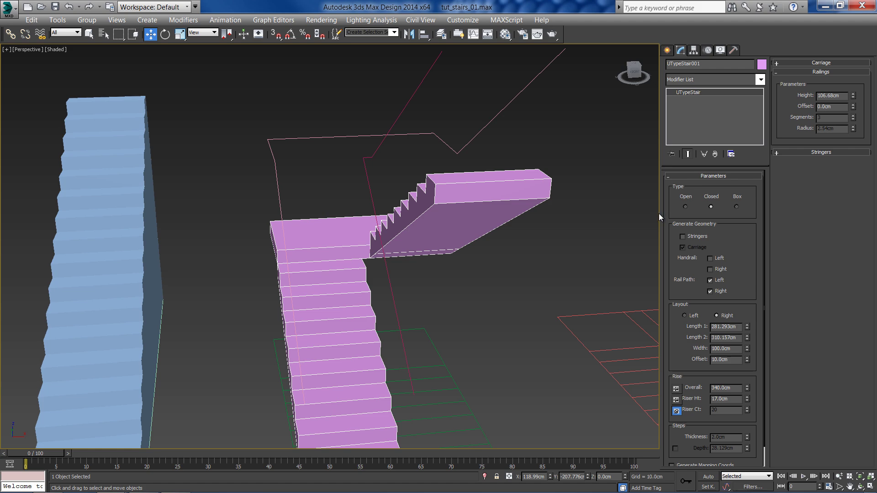
{"action": "middle_click_drag", "start_coordinate": [452, 190], "coordinate": [523, 98], "text": "alt"}
Extrude both U-stair rail paths by -100 cm into solid railing panels, then orbit to check
{"action": "left_click_drag", "start_coordinate": [524, 98], "coordinate": [364, 129]}
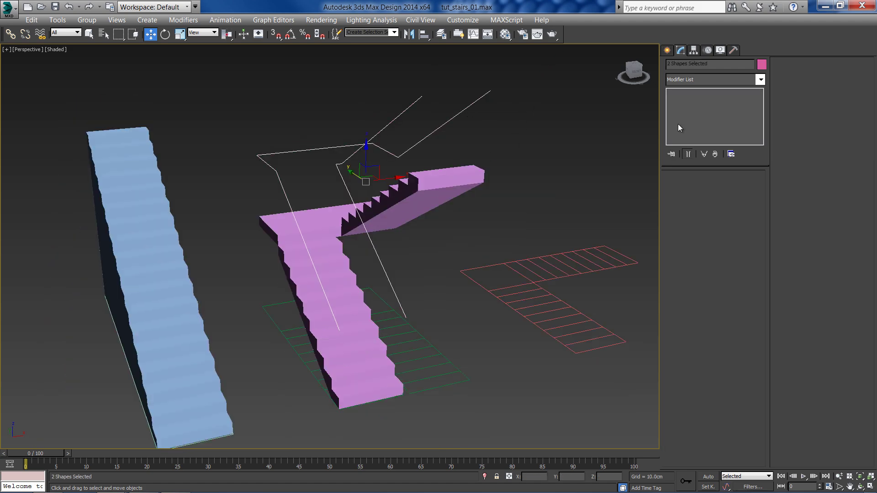
{"action": "left_click", "coordinate": [720, 81]}
{"action": "scroll", "coordinate": [754, 225], "scroll_direction": "down", "scroll_amount": 10}
{"action": "scroll", "coordinate": [754, 227], "scroll_direction": "down", "scroll_amount": 1}
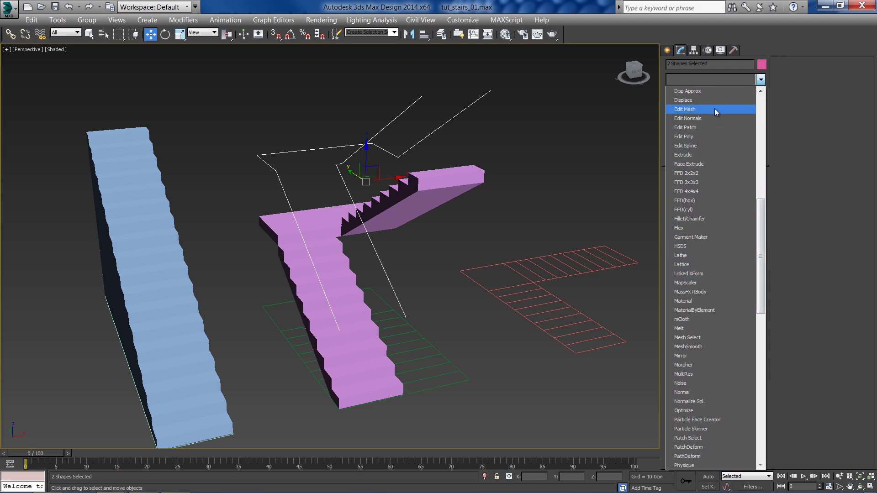
{"action": "left_click", "coordinate": [703, 154]}
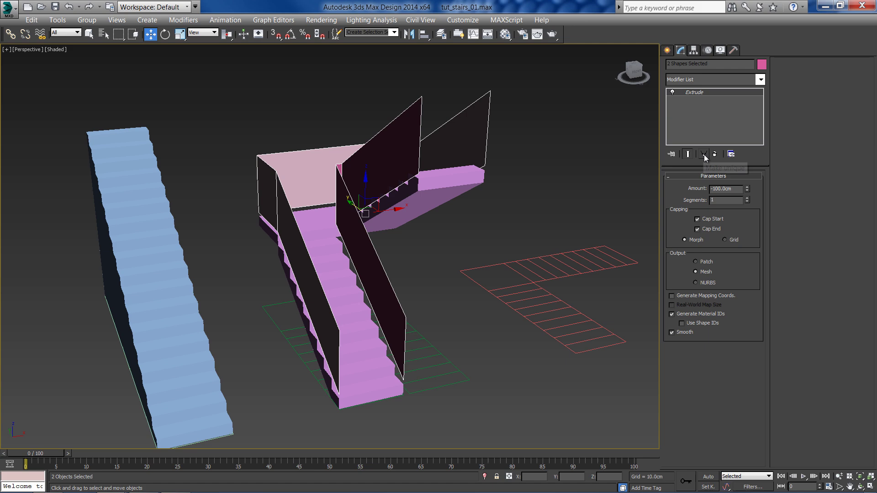
{"action": "mouse_move", "coordinate": [594, 234]}
{"action": "middle_mouse_down", "text": "alt"}
{"action": "mouse_move", "coordinate": [604, 221]}
{"action": "mouse_move", "coordinate": [595, 243]}
{"action": "middle_mouse_up", "text": "alt"}
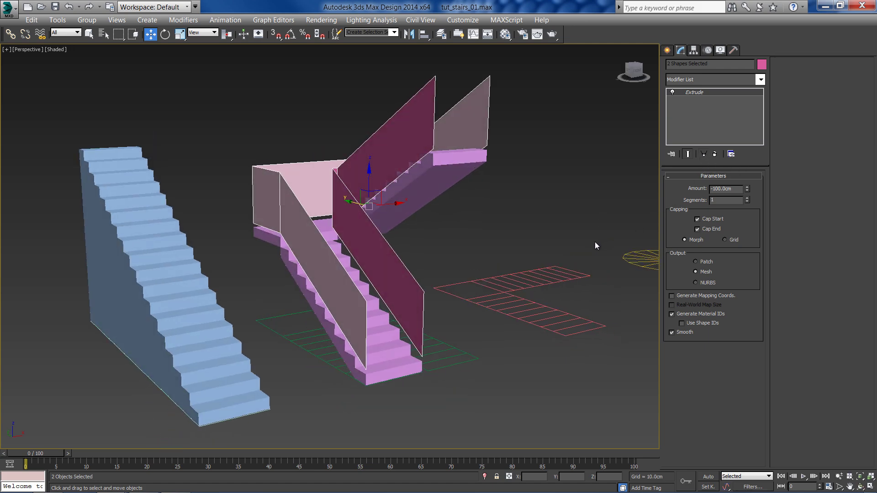
{"action": "mouse_move", "coordinate": [595, 243]}
{"action": "middle_mouse_down", "text": "alt"}
{"action": "mouse_move", "coordinate": [572, 270]}
{"action": "mouse_move", "coordinate": [541, 286]}
{"action": "mouse_move", "coordinate": [436, 287]}
{"action": "middle_mouse_up", "text": "alt"}
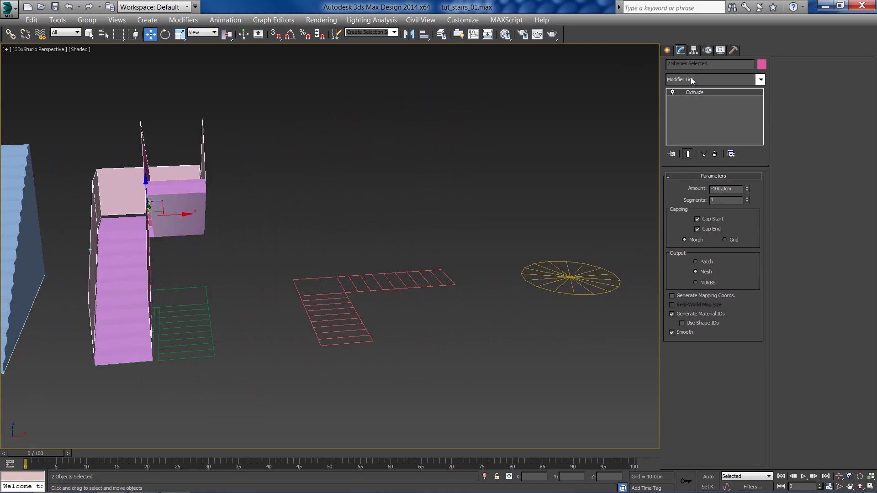
Draw an L-type stair on the L-shaped floor plan with 3D snap, setting both flights and height
{"action": "left_click", "coordinate": [667, 50]}
{"action": "left_click", "coordinate": [701, 119]}
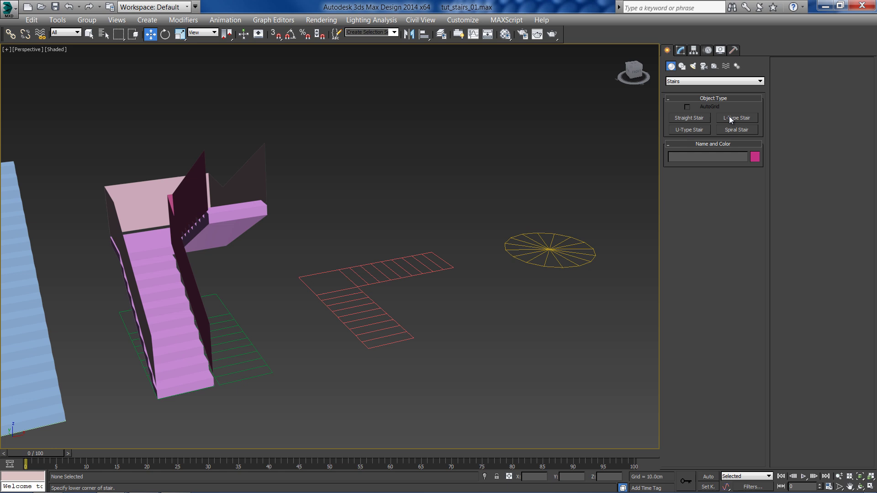
{"action": "left_click", "coordinate": [729, 118]}
{"action": "key", "text": "s"}
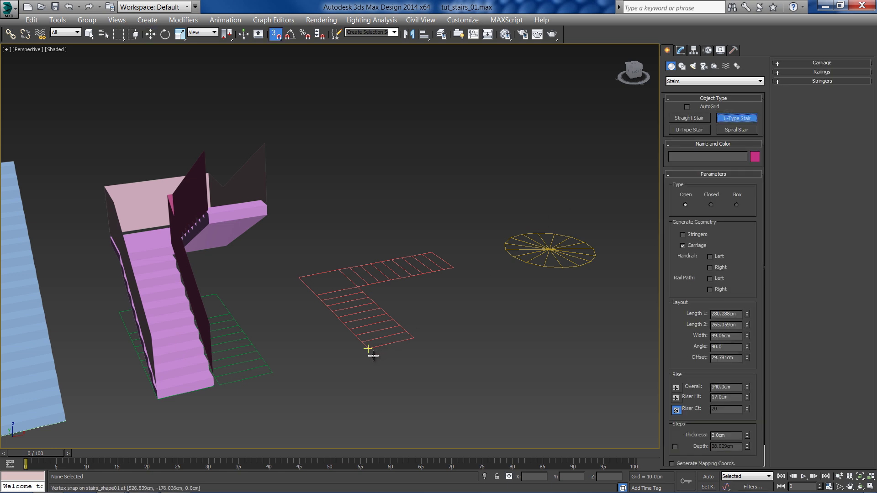
{"action": "left_click_drag", "start_coordinate": [368, 349], "coordinate": [300, 277]}
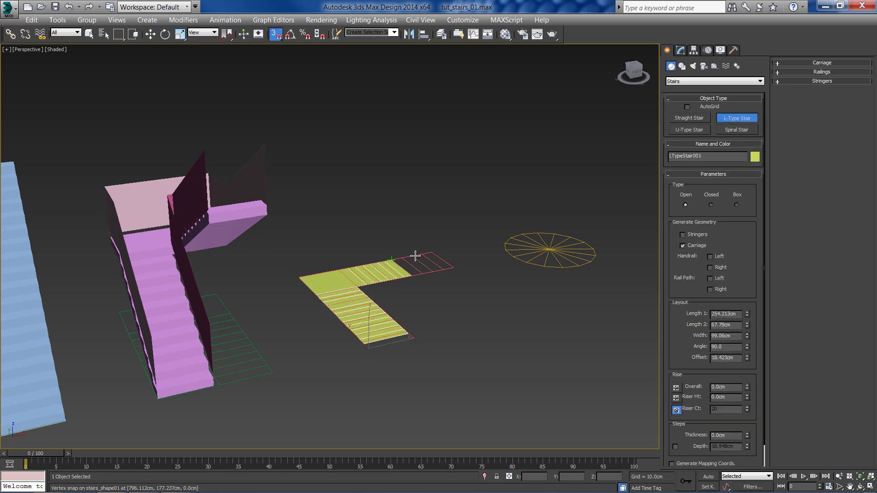
{"action": "left_click", "coordinate": [434, 253]}
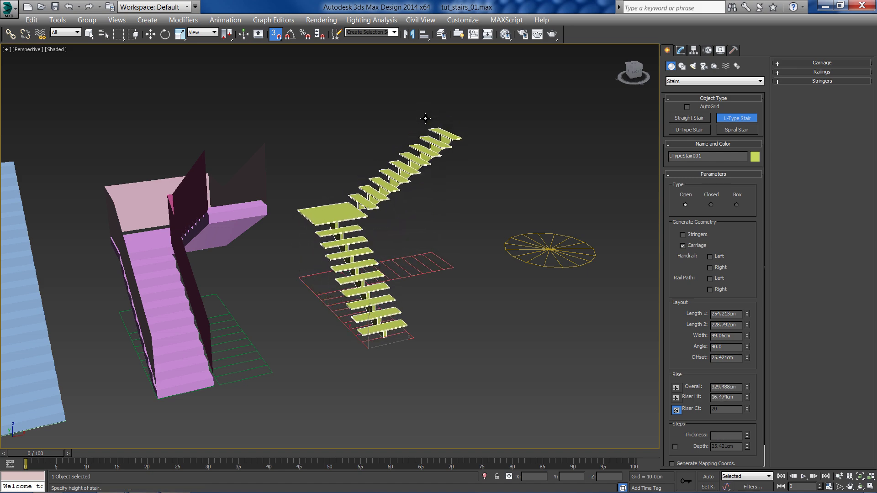
{"action": "left_click", "coordinate": [427, 117]}
{"action": "middle_click_drag", "start_coordinate": [640, 347], "coordinate": [616, 341], "text": "alt"}
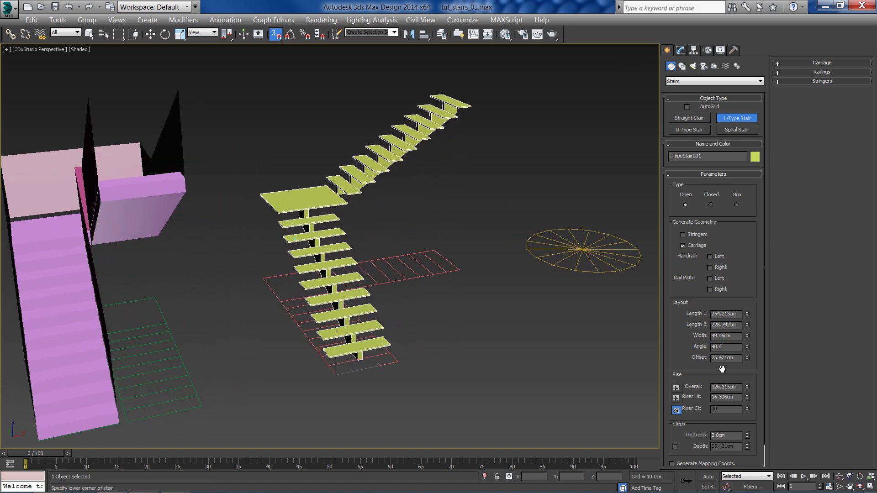
{"action": "key", "text": "w"}
Set the L-stair's riser height to 17 cm, lock it, and adjust the flight angle
{"action": "left_click", "coordinate": [681, 50]}
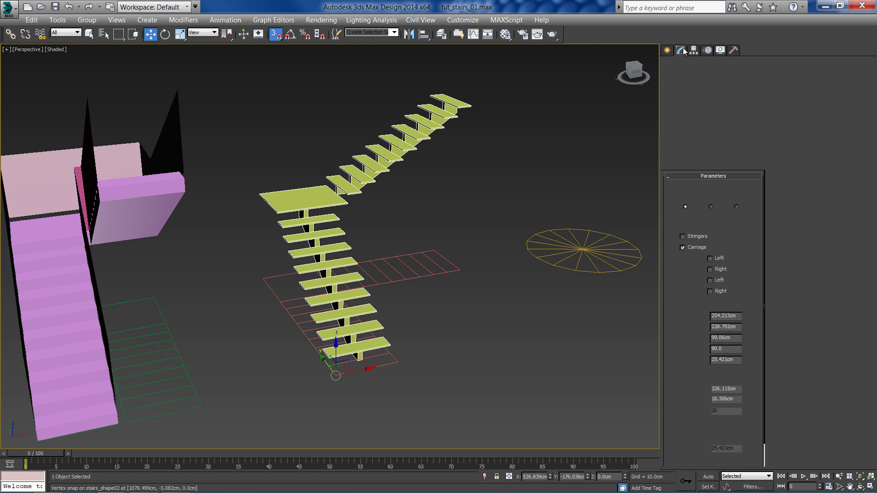
{"action": "left_click_drag", "start_coordinate": [681, 347], "coordinate": [680, 324]}
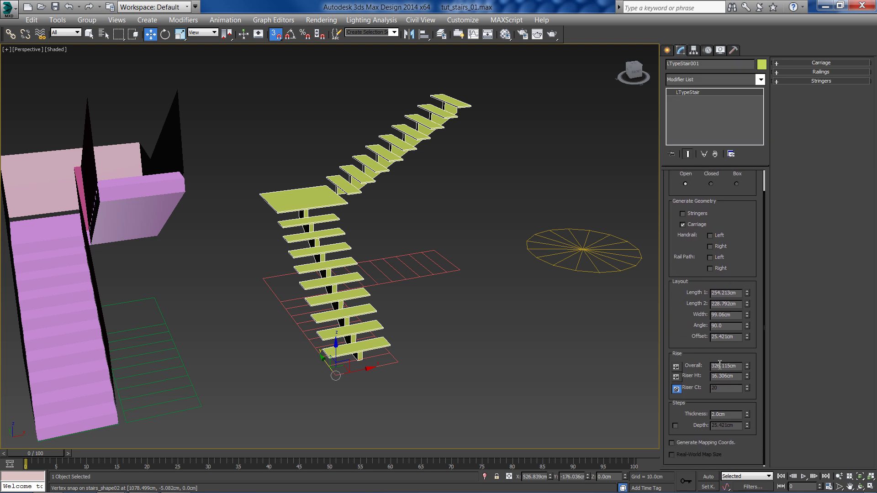
{"action": "left_click_drag", "start_coordinate": [736, 376], "coordinate": [694, 376]}
{"action": "type", "text": "17"}
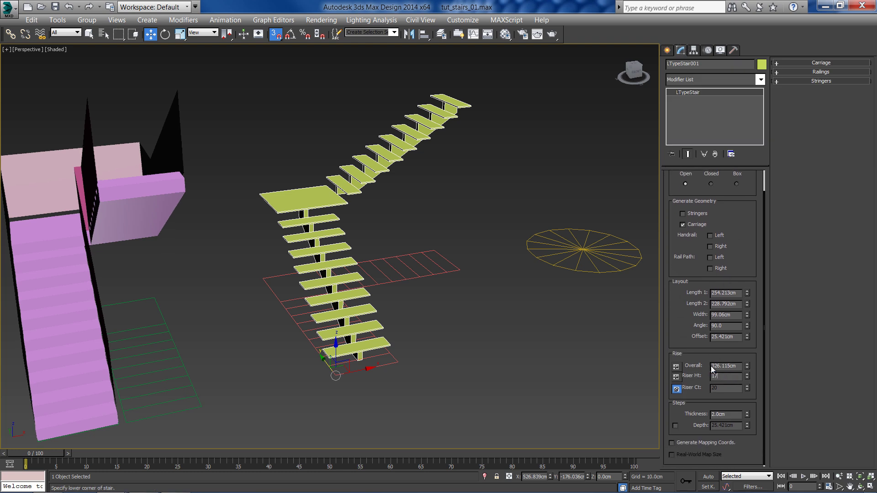
{"action": "key", "text": "Return"}
{"action": "left_click", "coordinate": [677, 378]}
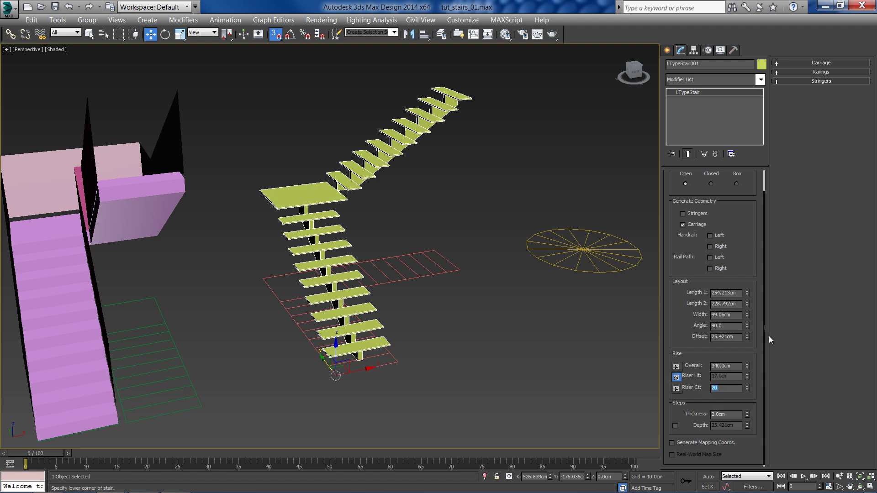
{"action": "left_click_drag", "start_coordinate": [688, 340], "coordinate": [688, 361]}
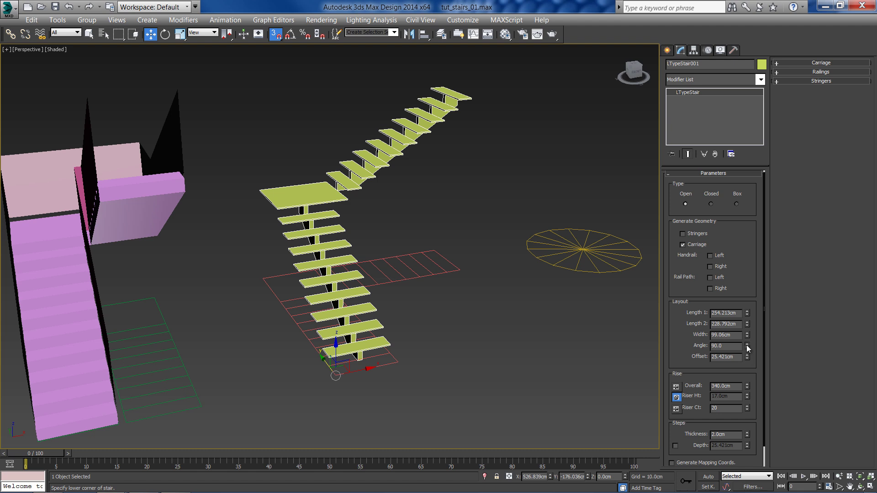
{"action": "mouse_move", "coordinate": [748, 348]}
{"action": "left_mouse_down"}
{"action": "mouse_move", "coordinate": [747, 389]}
{"action": "mouse_move", "coordinate": [754, 330]}
{"action": "left_mouse_up"}
{"action": "middle_click_drag", "start_coordinate": [639, 343], "coordinate": [497, 355], "text": "alt"}
In wireframe Top view with snap off, move the L-stair onto its floor plan
{"action": "key", "text": "e"}
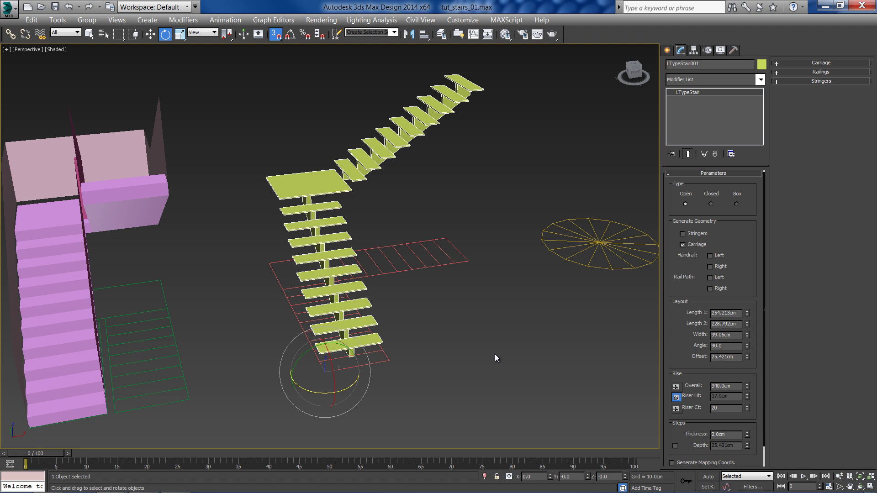
{"action": "key", "text": "t"}
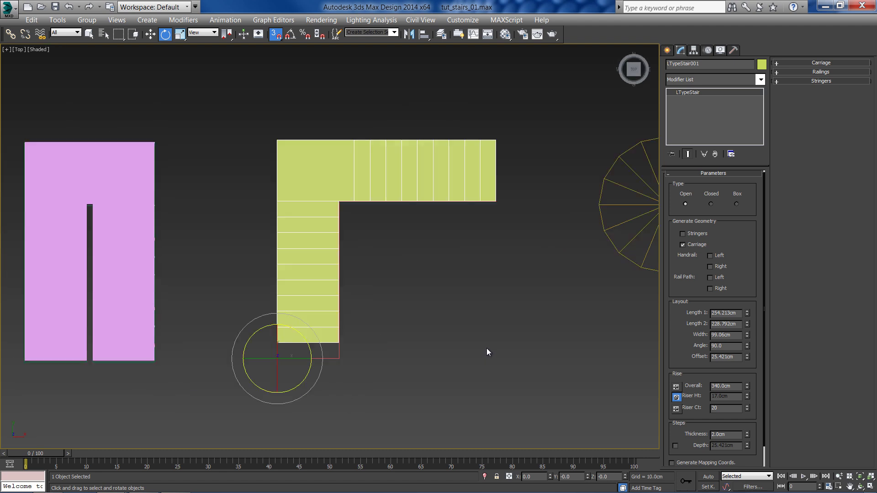
{"action": "key", "text": "F3"}
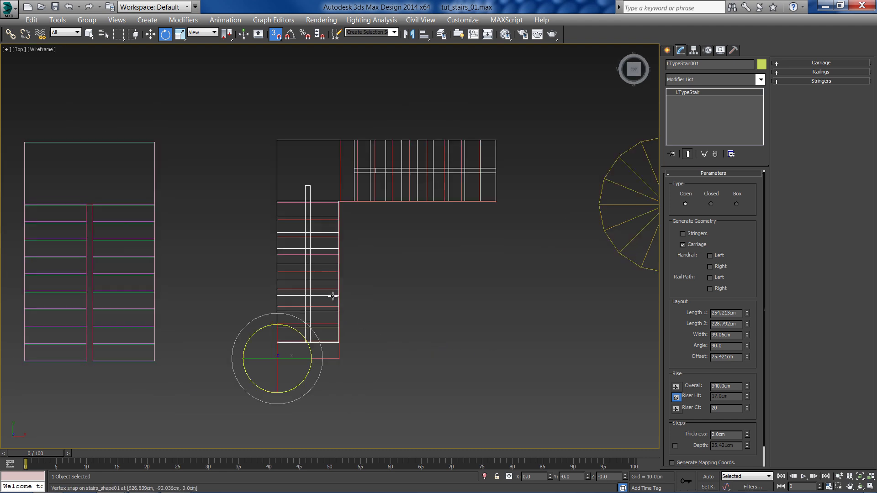
{"action": "scroll", "coordinate": [330, 338], "scroll_direction": "up", "scroll_amount": 1}
{"action": "right_click", "coordinate": [340, 326]}
{"action": "left_click", "coordinate": [356, 331]}
{"action": "scroll", "coordinate": [311, 342], "scroll_direction": "up", "scroll_amount": 1}
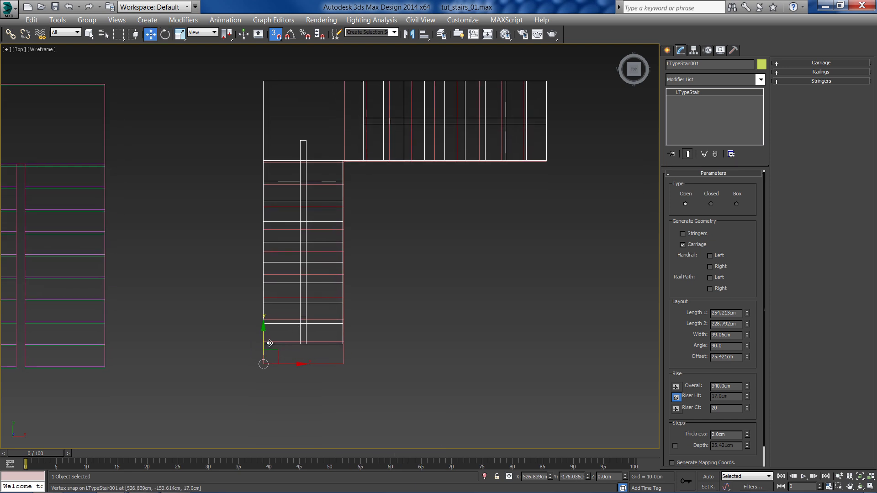
{"action": "key", "text": "s"}
{"action": "left_click_drag", "start_coordinate": [263, 343], "coordinate": [311, 344]}
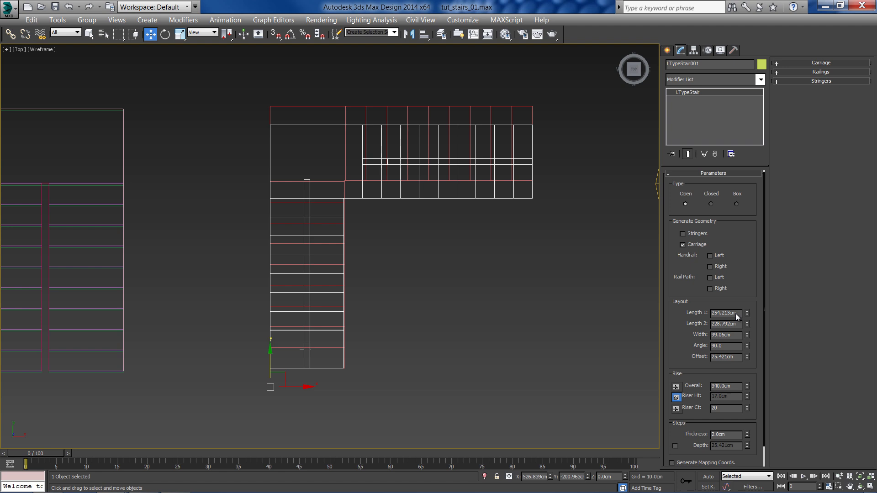
Lengthen the flights to about 280 and 288 cm and reduce offset to roughly 2.3 cm
{"action": "left_click", "coordinate": [748, 312]}
{"action": "left_click_drag", "start_coordinate": [749, 313], "coordinate": [749, 307]}
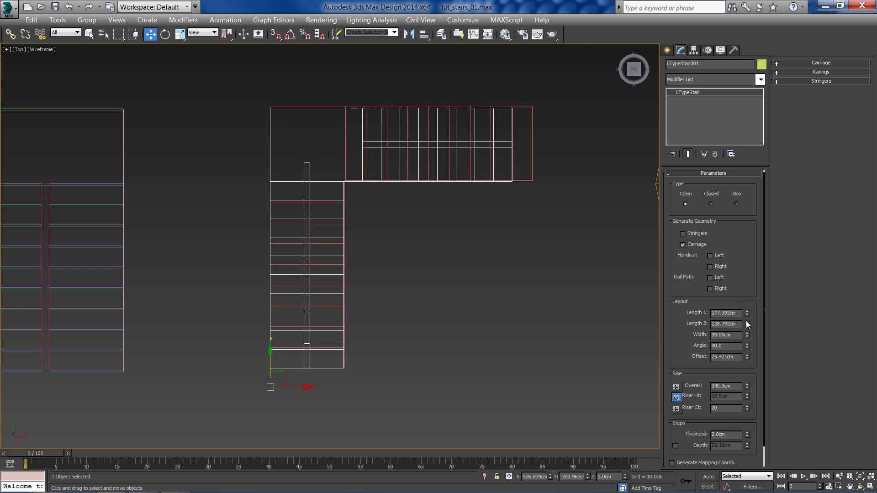
{"action": "left_click_drag", "start_coordinate": [747, 320], "coordinate": [748, 311]}
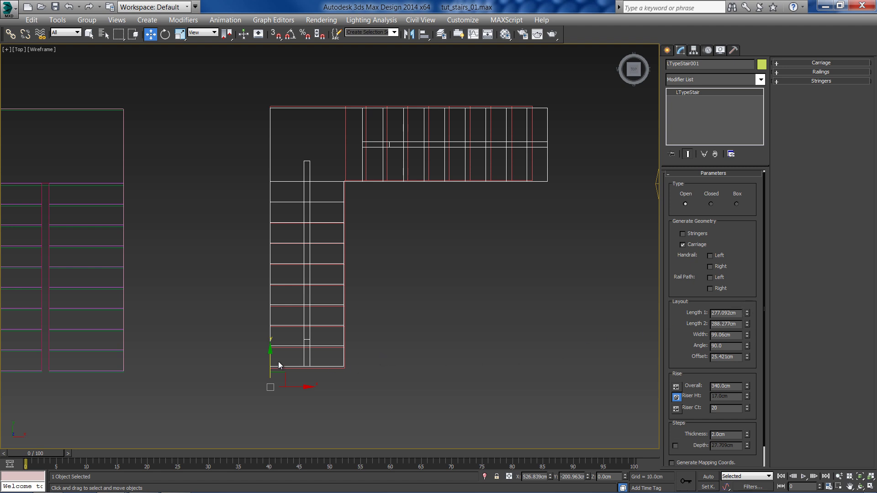
{"action": "left_click_drag", "start_coordinate": [271, 361], "coordinate": [272, 362]}
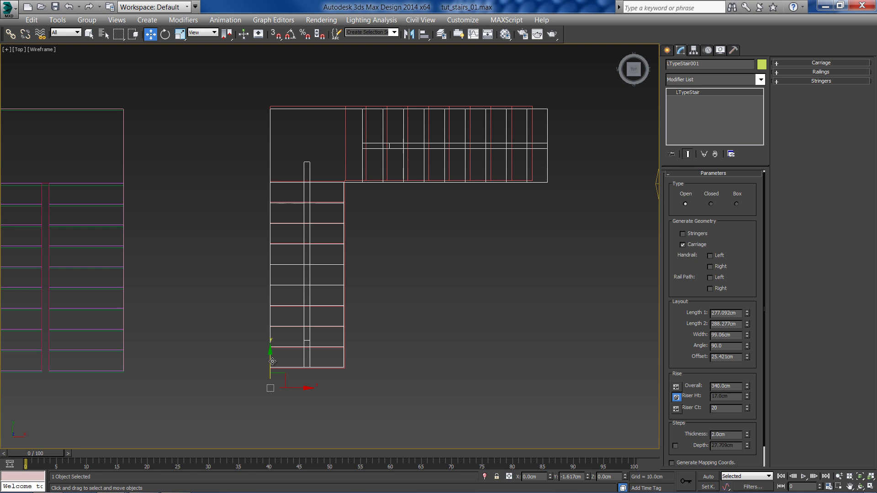
{"action": "key", "text": "bracketleft"}
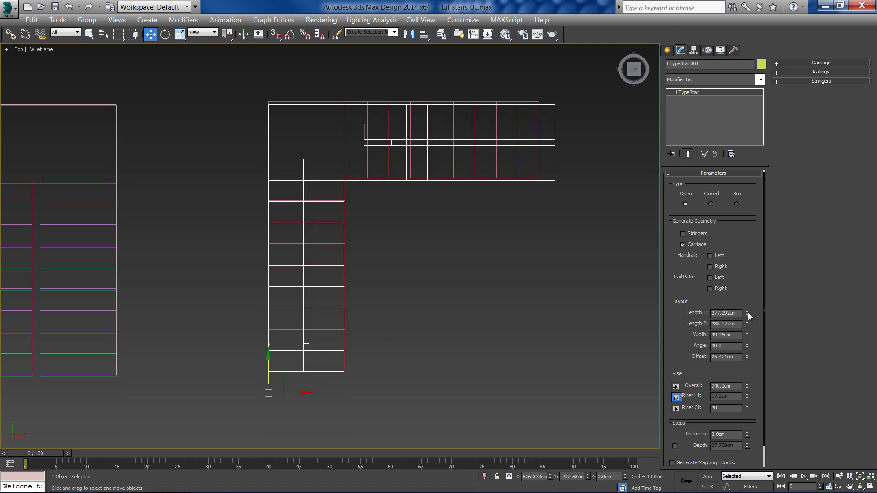
{"action": "left_click_drag", "start_coordinate": [749, 315], "coordinate": [748, 314]}
{"action": "scroll", "coordinate": [489, 225], "scroll_direction": "up", "scroll_amount": 1}
{"action": "scroll", "coordinate": [377, 167], "scroll_direction": "up", "scroll_amount": 1}
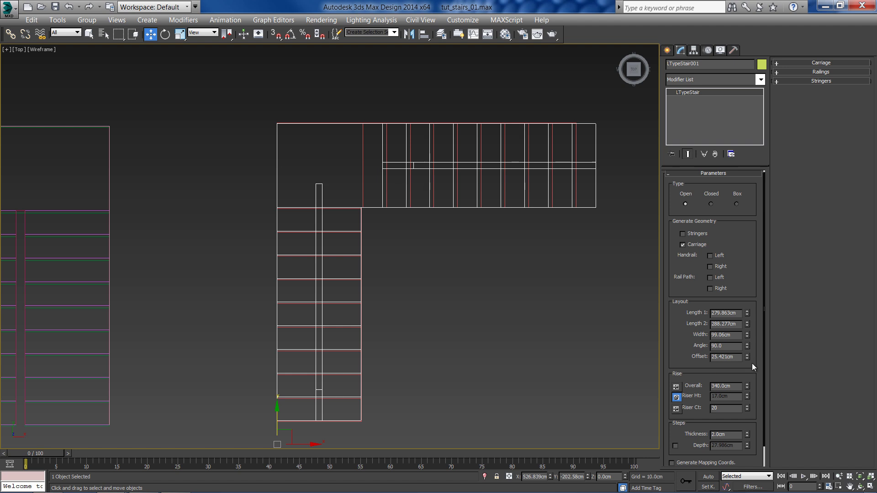
{"action": "left_click_drag", "start_coordinate": [747, 359], "coordinate": [749, 400]}
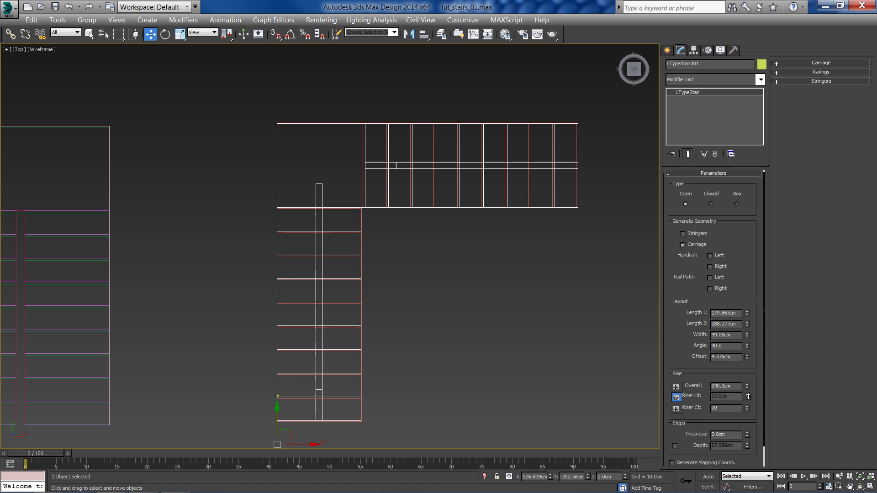
{"action": "key", "text": "p"}
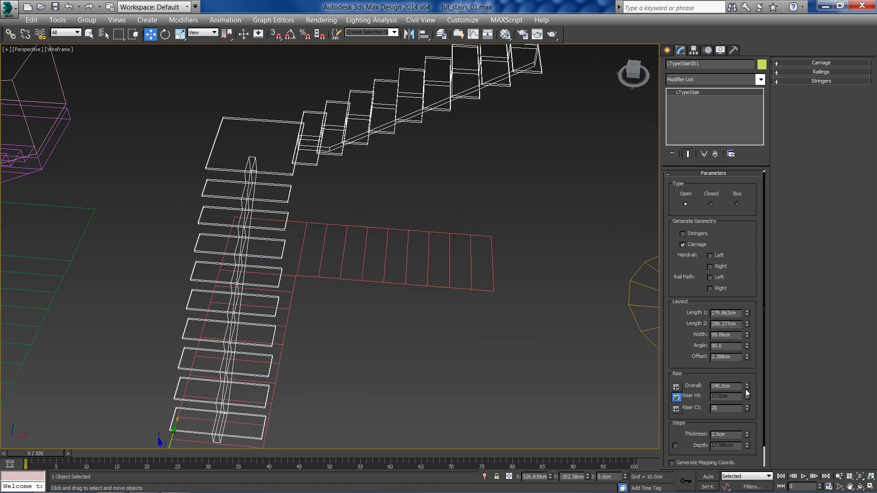
{"action": "key", "text": "F3"}
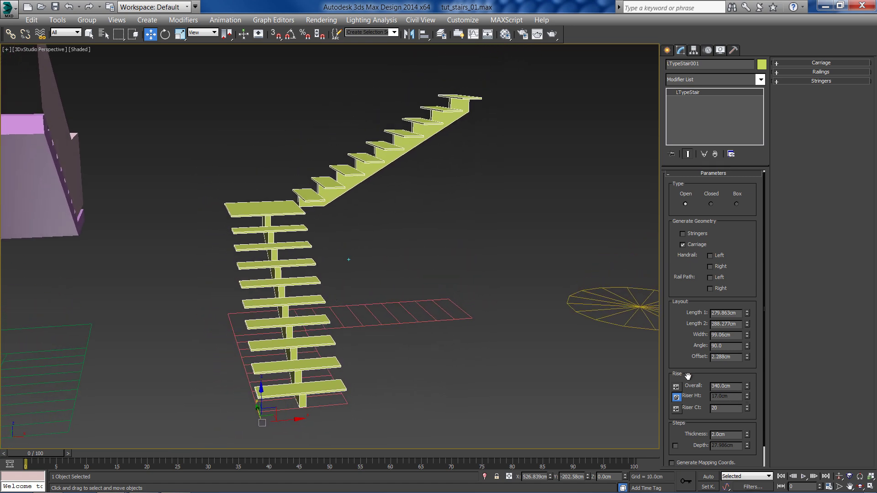
Set the L-stair's step Thickness to 4 cm and enable Depth at 30 cm
{"action": "left_click_drag", "start_coordinate": [687, 376], "coordinate": [688, 368]}
{"action": "scroll", "coordinate": [402, 357], "scroll_direction": "up", "scroll_amount": 3}
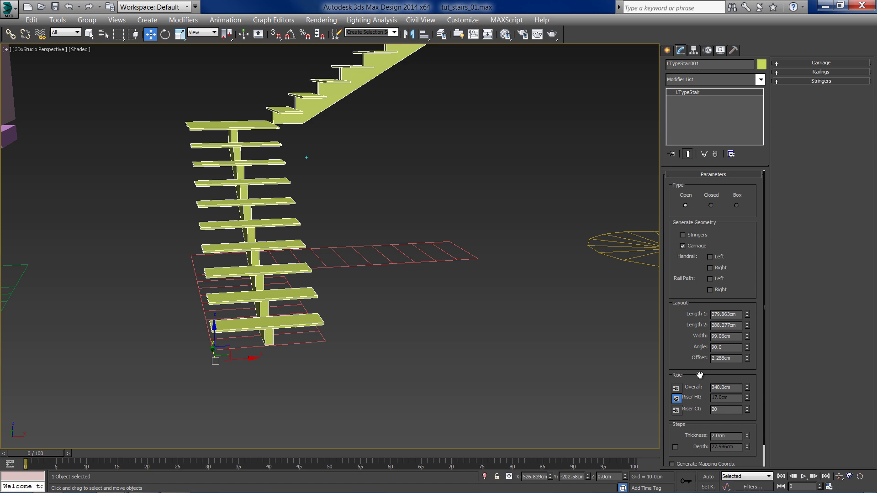
{"action": "scroll", "coordinate": [402, 356], "scroll_direction": "up", "scroll_amount": 3}
{"action": "scroll", "coordinate": [402, 356], "scroll_direction": "up", "scroll_amount": 3}
{"action": "scroll", "coordinate": [411, 311], "scroll_direction": "up", "scroll_amount": 2}
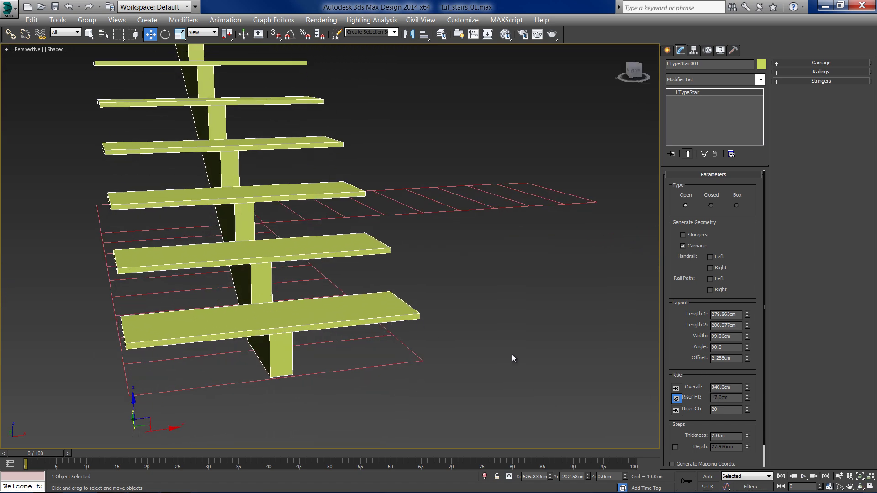
{"action": "scroll", "coordinate": [753, 411], "scroll_direction": "down", "scroll_amount": 2}
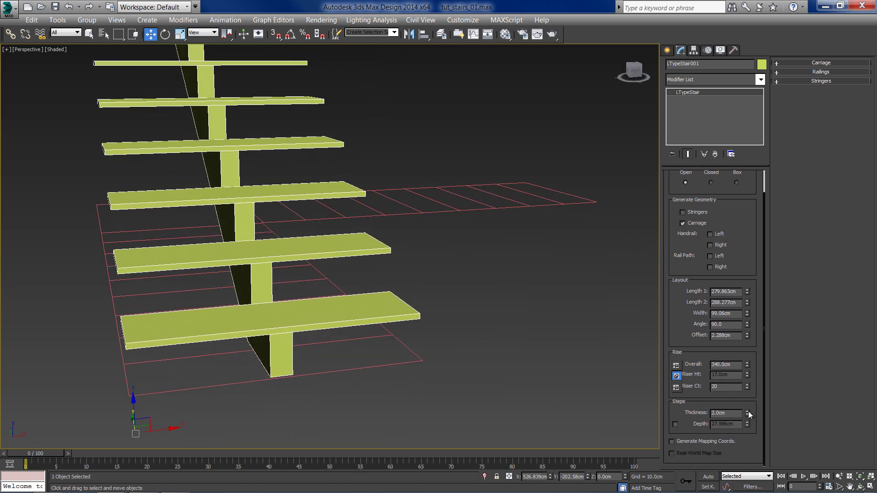
{"action": "left_click_drag", "start_coordinate": [748, 413], "coordinate": [740, 406]}
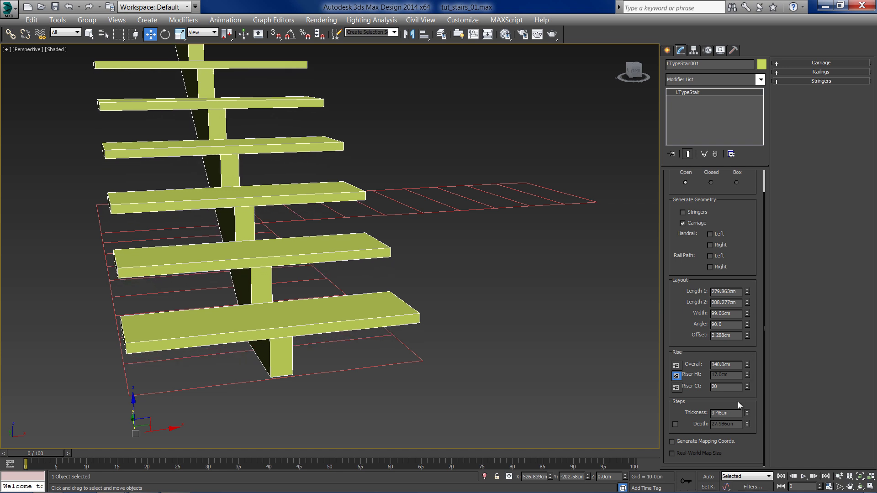
{"action": "type", "text": "4"}
{"action": "key", "text": "Return"}
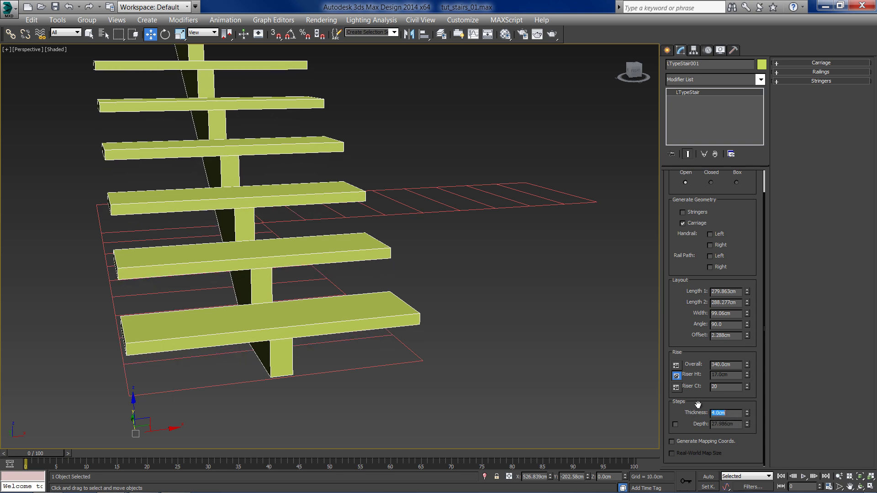
{"action": "left_click", "coordinate": [675, 424]}
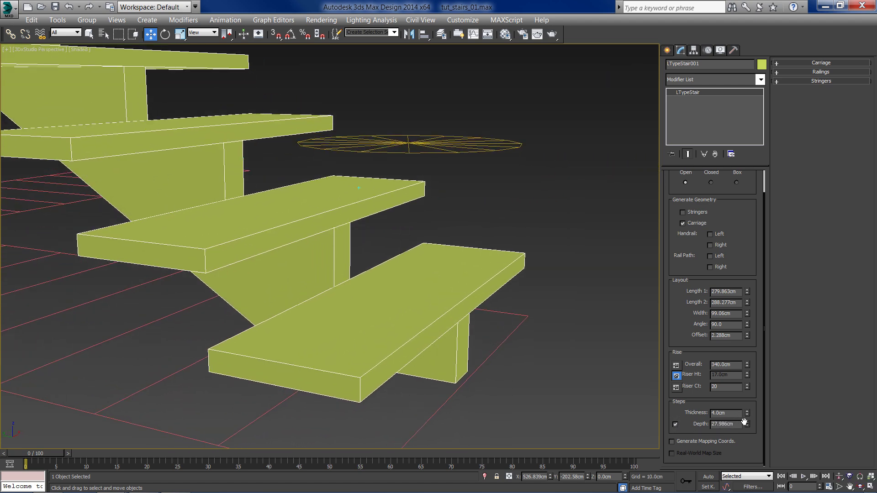
{"action": "left_click_drag", "start_coordinate": [747, 424], "coordinate": [751, 412]}
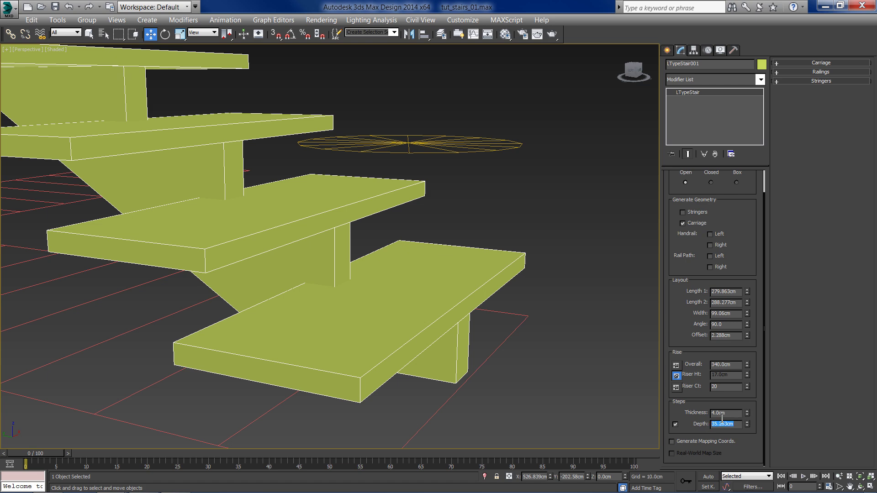
{"action": "type", "text": "30"}
{"action": "key", "text": "Return"}
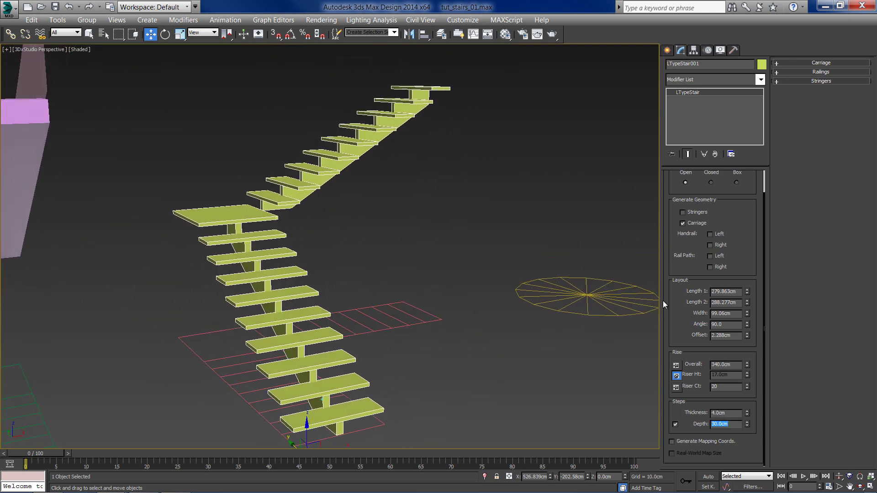
{"action": "scroll", "coordinate": [677, 312], "scroll_direction": "up", "scroll_amount": 3}
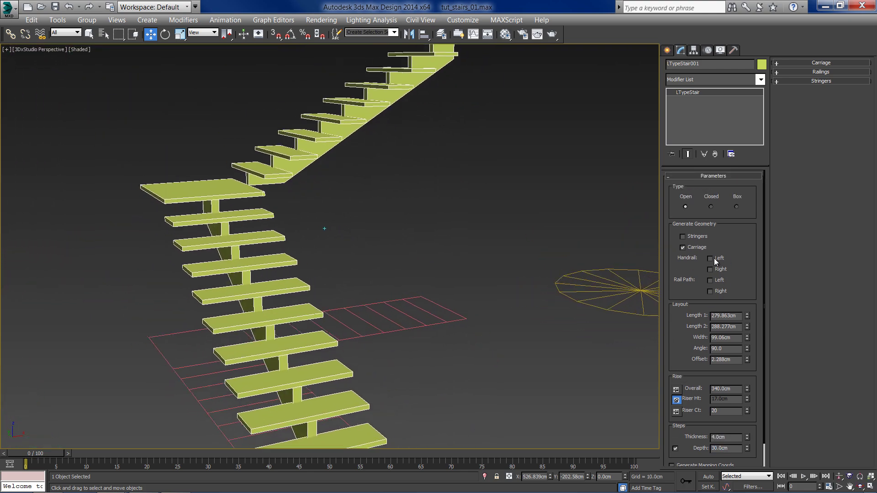
Add left and right handrails with 24 segments, 105 cm height and 2.5 cm radius
{"action": "left_click", "coordinate": [711, 258]}
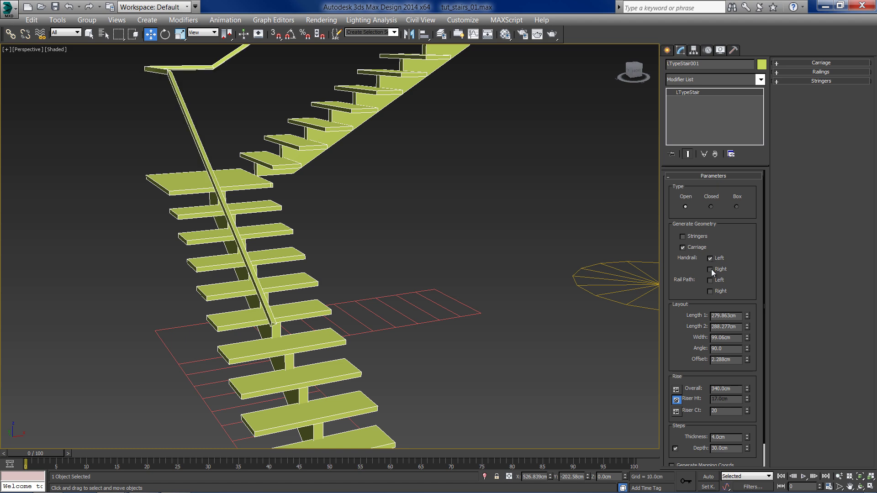
{"action": "left_click", "coordinate": [711, 269]}
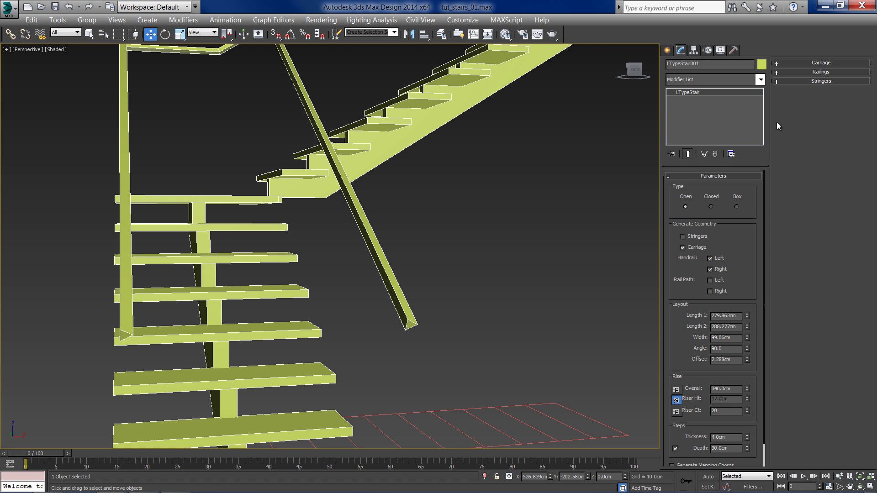
{"action": "left_click", "coordinate": [824, 72]}
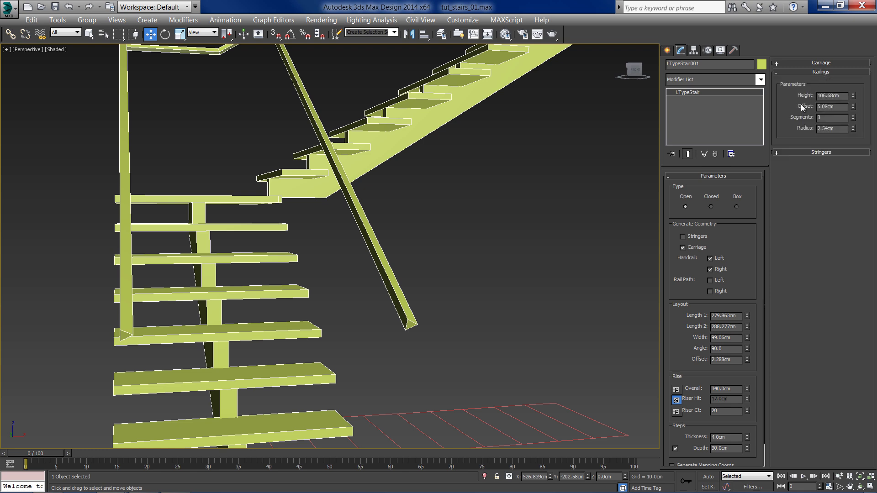
{"action": "left_click", "coordinate": [852, 115]}
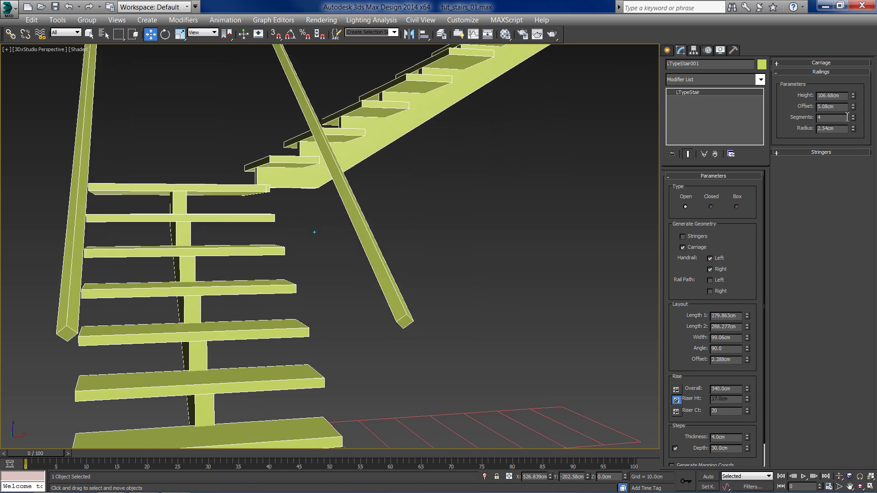
{"action": "mouse_move", "coordinate": [851, 118]}
{"action": "left_mouse_down"}
{"action": "mouse_move", "coordinate": [856, 127]}
{"action": "mouse_move", "coordinate": [840, 73]}
{"action": "mouse_move", "coordinate": [853, 76]}
{"action": "mouse_move", "coordinate": [843, 98]}
{"action": "left_mouse_up"}
{"action": "left_click", "coordinate": [843, 98]}
{"action": "type", "text": "105"}
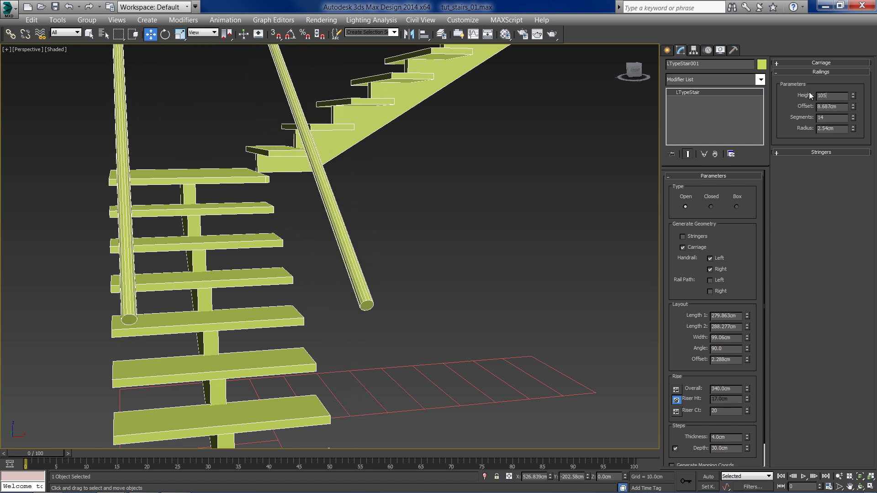
{"action": "key", "text": "Return"}
{"action": "mouse_move", "coordinate": [853, 128]}
{"action": "left_mouse_down"}
{"action": "mouse_move", "coordinate": [855, 57]}
{"action": "mouse_move", "coordinate": [838, 126]}
{"action": "left_mouse_up"}
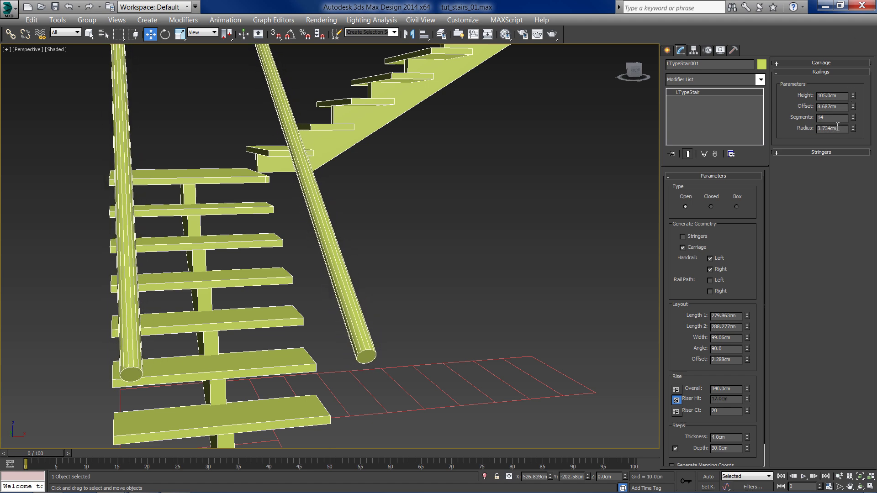
{"action": "type", "text": "5"}
{"action": "key", "text": "Return"}
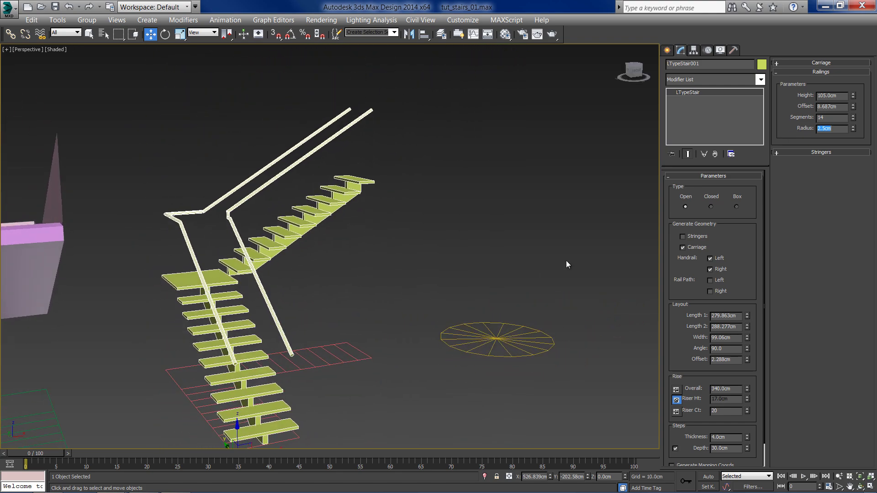
Lay out a spiral stair on the circular floor plan and set its height
{"action": "left_click", "coordinate": [667, 50]}
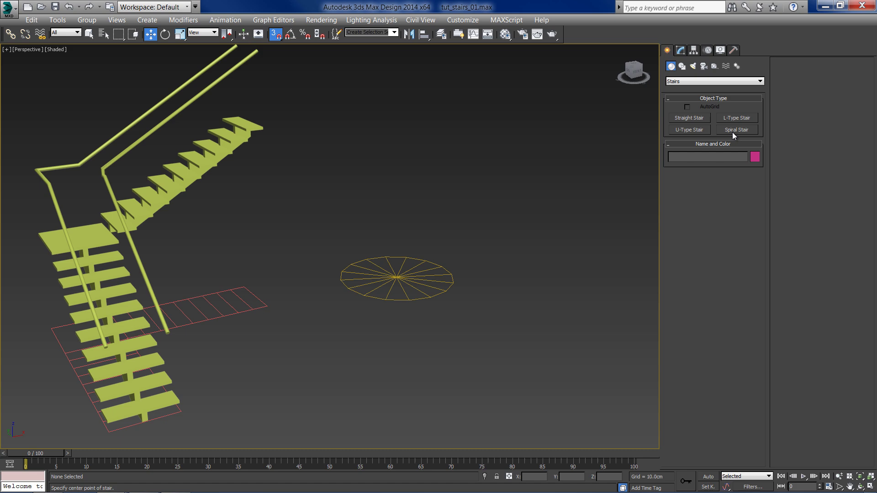
{"action": "left_click", "coordinate": [733, 131]}
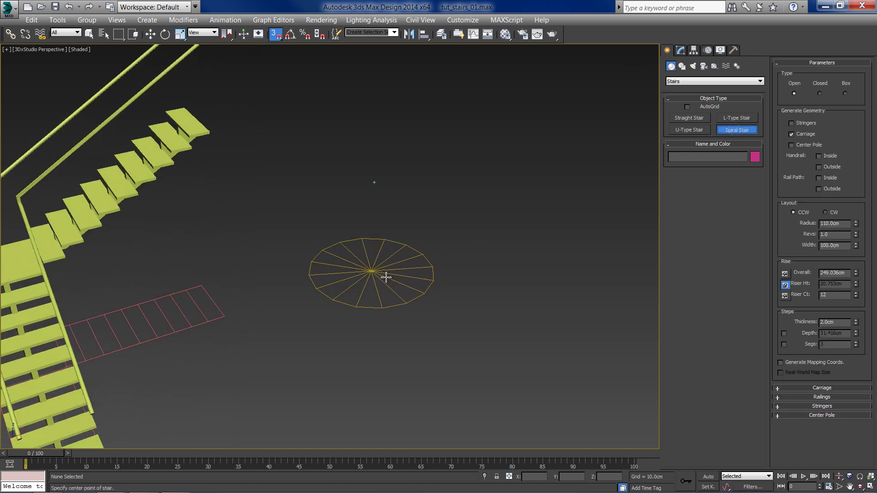
{"action": "left_click_drag", "start_coordinate": [386, 277], "coordinate": [364, 283]}
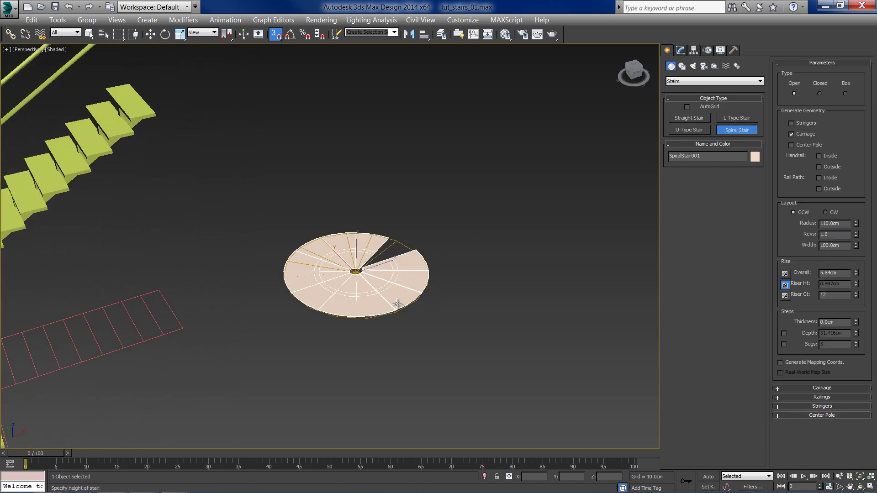
{"action": "left_click", "coordinate": [391, 72]}
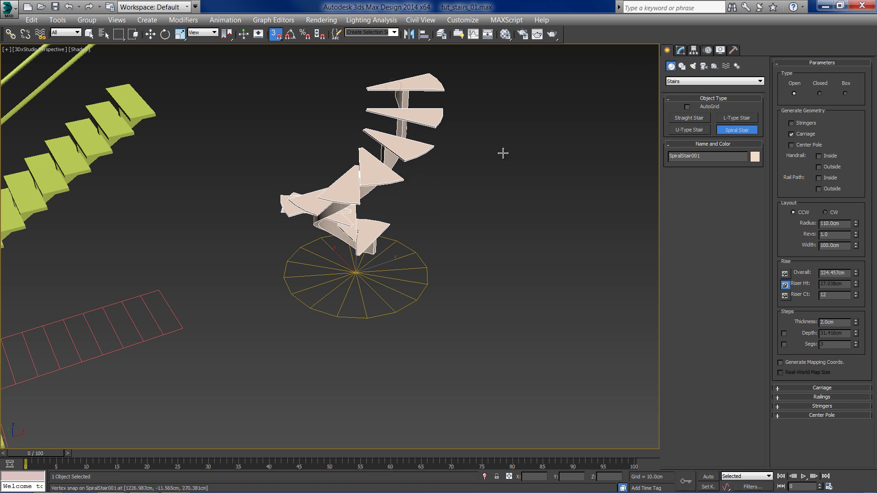
Give the spiral stair 19 risers, lock the riser count, and set riser height 17 cm
{"action": "left_click", "coordinate": [680, 51]}
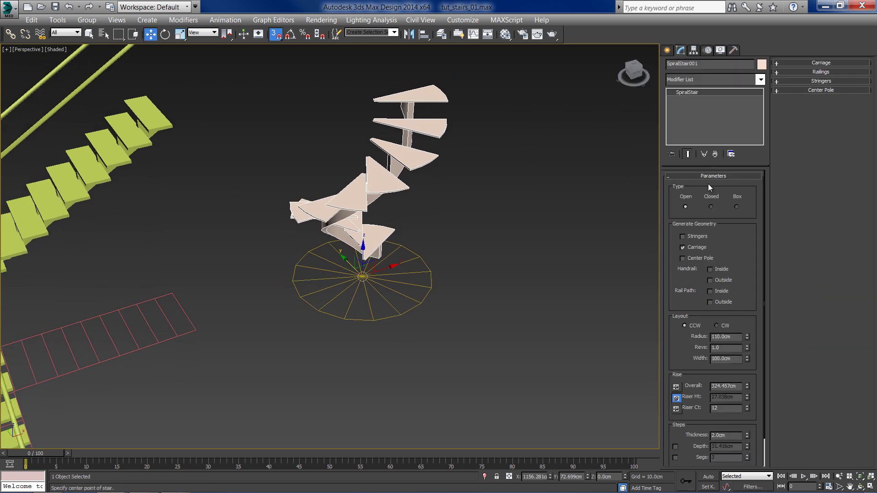
{"action": "left_click_drag", "start_coordinate": [678, 353], "coordinate": [673, 260]}
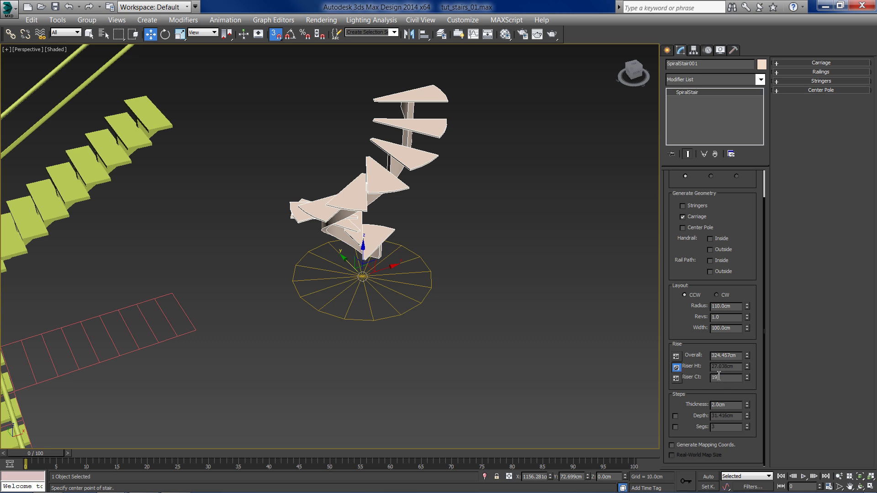
{"action": "type", "text": "9"}
{"action": "key", "text": "Return"}
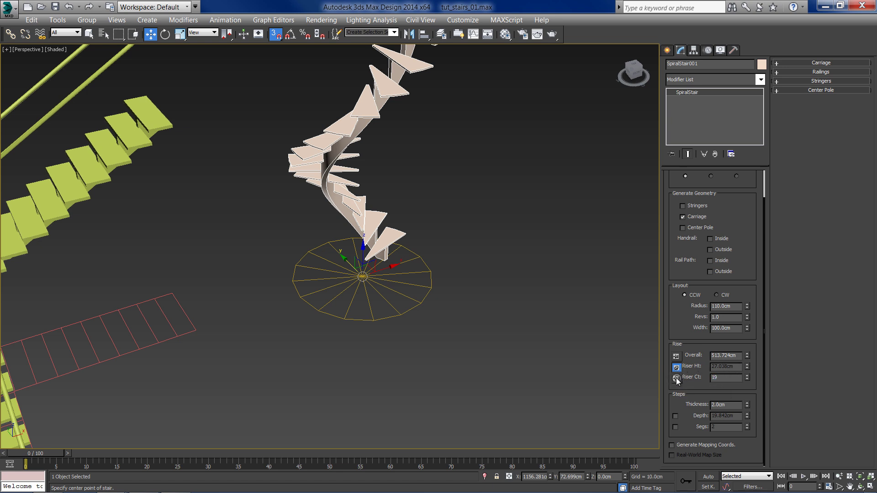
{"action": "left_click", "coordinate": [677, 378]}
{"action": "double_click", "coordinate": [715, 367]}
{"action": "type", "text": "17"}
{"action": "key", "text": "Return"}
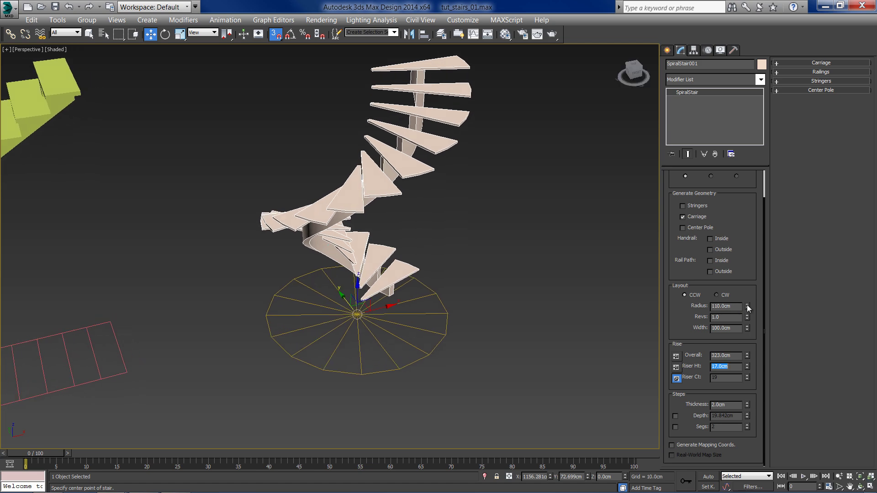
Set the spiral radius to 110 cm and settle revolutions at about 1.413
{"action": "left_click_drag", "start_coordinate": [747, 306], "coordinate": [754, 282]}
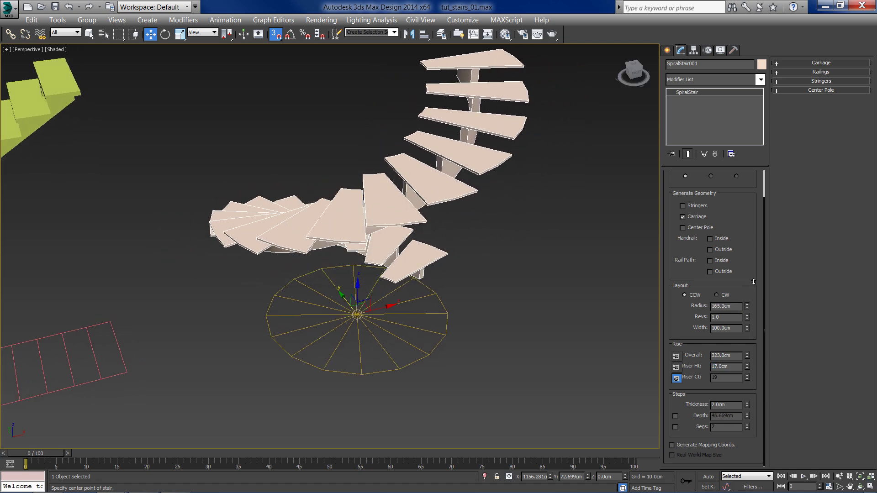
{"action": "double_click", "coordinate": [727, 306]}
{"action": "type", "text": "110"}
{"action": "key", "text": "Return"}
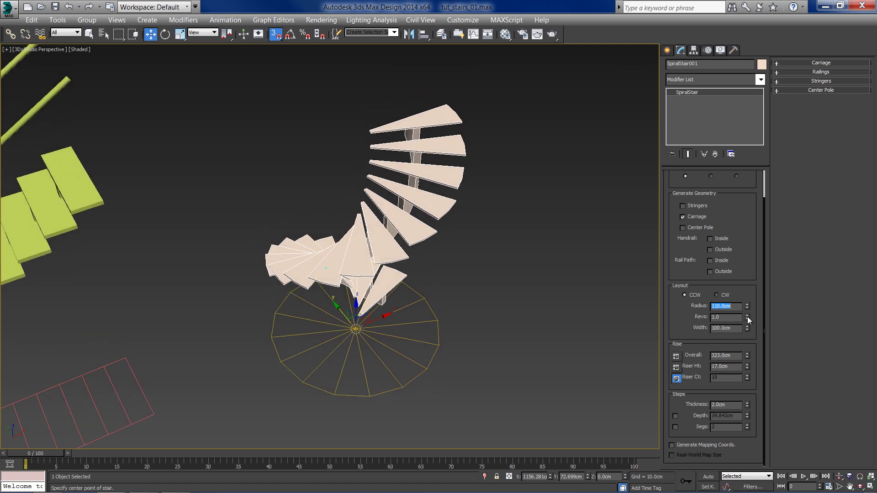
{"action": "type", "text": "s"}
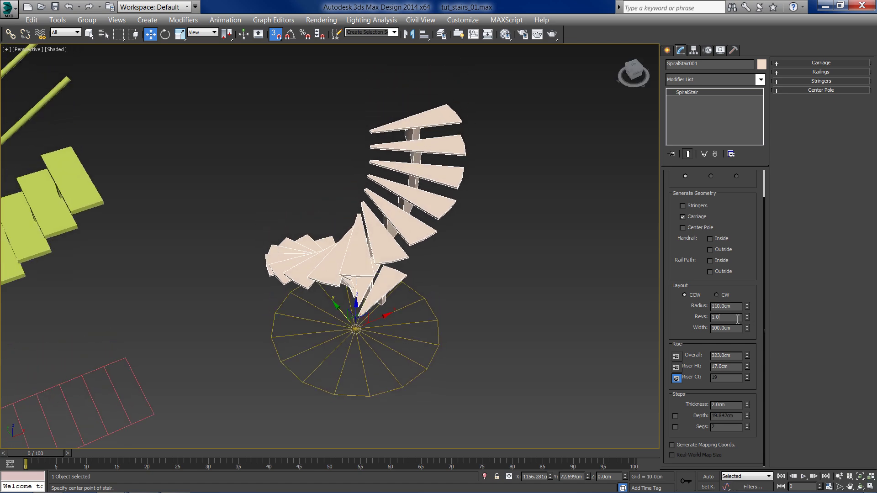
{"action": "mouse_move", "coordinate": [747, 316]}
{"action": "left_mouse_down"}
{"action": "mouse_move", "coordinate": [744, 264]}
{"action": "mouse_move", "coordinate": [748, 306]}
{"action": "left_mouse_up"}
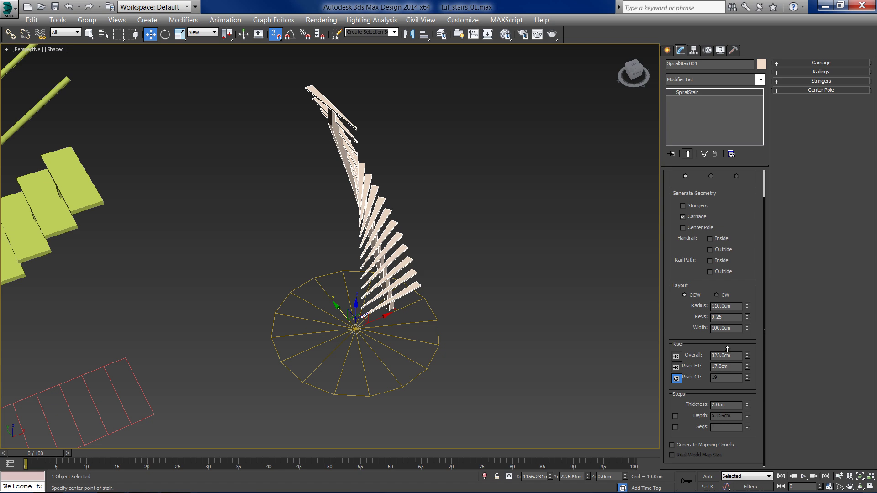
{"action": "mouse_move", "coordinate": [748, 306]}
{"action": "left_mouse_down"}
{"action": "mouse_move", "coordinate": [722, 361]}
{"action": "mouse_move", "coordinate": [721, 289]}
{"action": "left_mouse_up"}
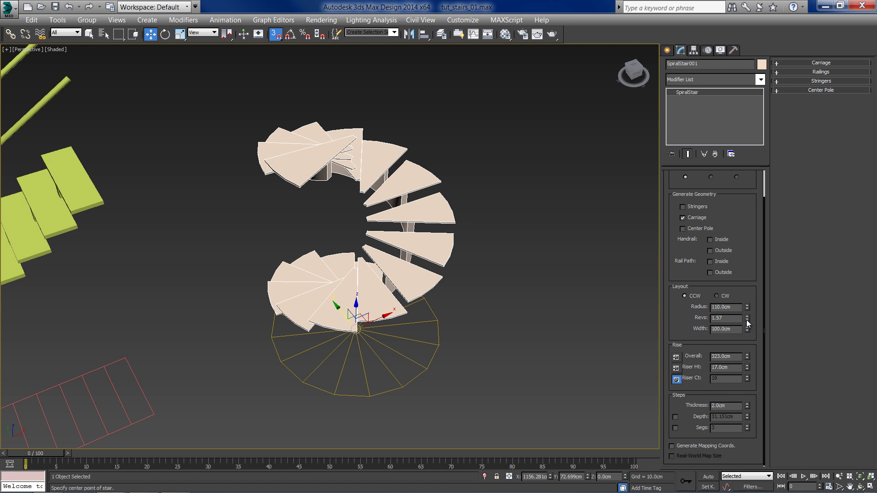
{"action": "left_click_drag", "start_coordinate": [747, 322], "coordinate": [748, 325]}
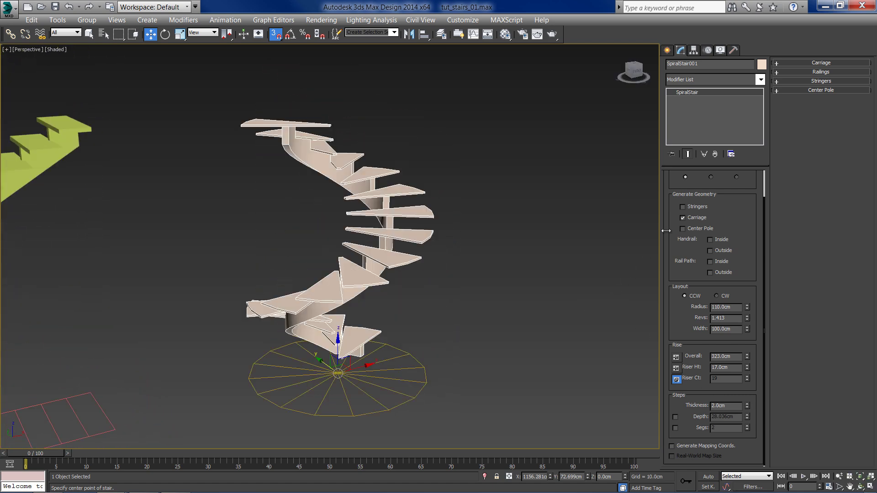
Add stringers to the spiral stair with depth about 24 cm and width 2 cm
{"action": "left_click_drag", "start_coordinate": [725, 215], "coordinate": [726, 235]}
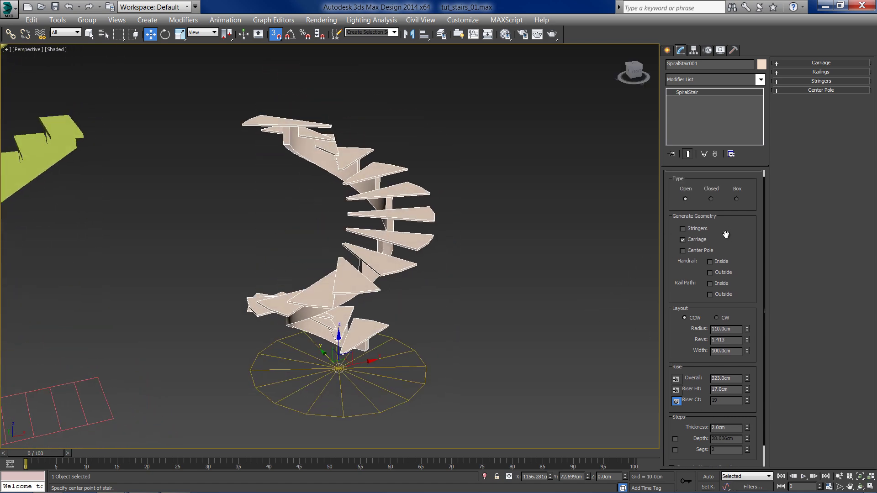
{"action": "left_click", "coordinate": [693, 229]}
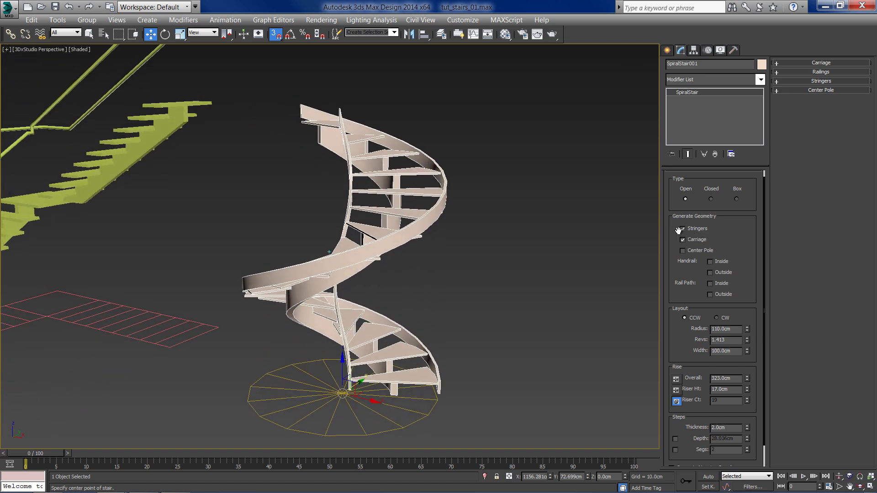
{"action": "key", "text": "s"}
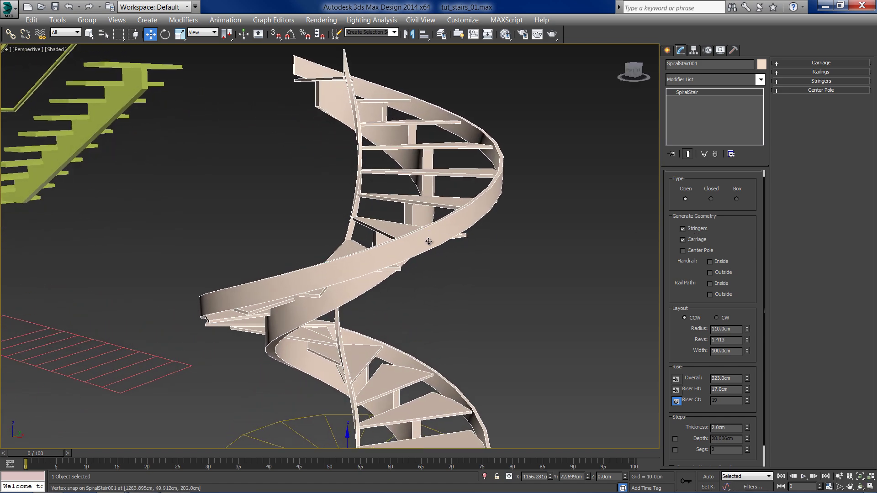
{"action": "left_click", "coordinate": [827, 81]}
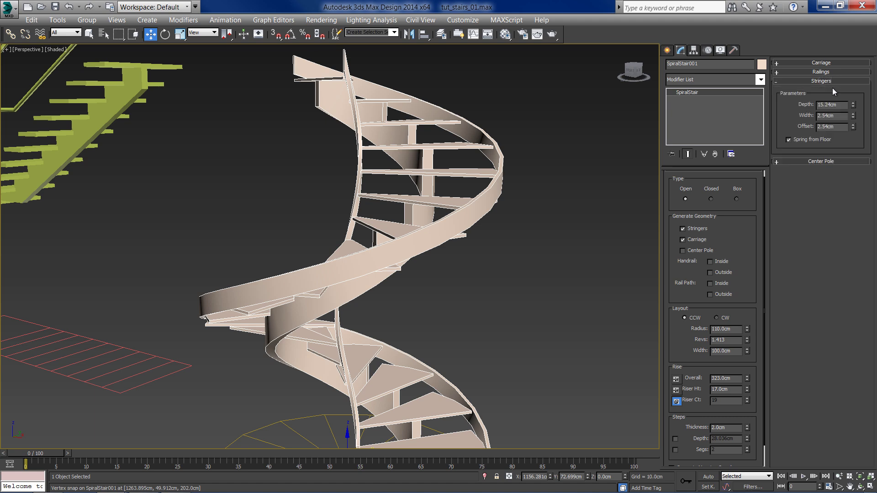
{"action": "mouse_move", "coordinate": [853, 107]}
{"action": "left_mouse_down"}
{"action": "mouse_move", "coordinate": [862, 78]}
{"action": "mouse_move", "coordinate": [856, 118]}
{"action": "mouse_move", "coordinate": [832, 116]}
{"action": "left_mouse_up"}
{"action": "double_click", "coordinate": [824, 116]}
{"action": "type", "text": "277"}
{"action": "key", "text": "Return"}
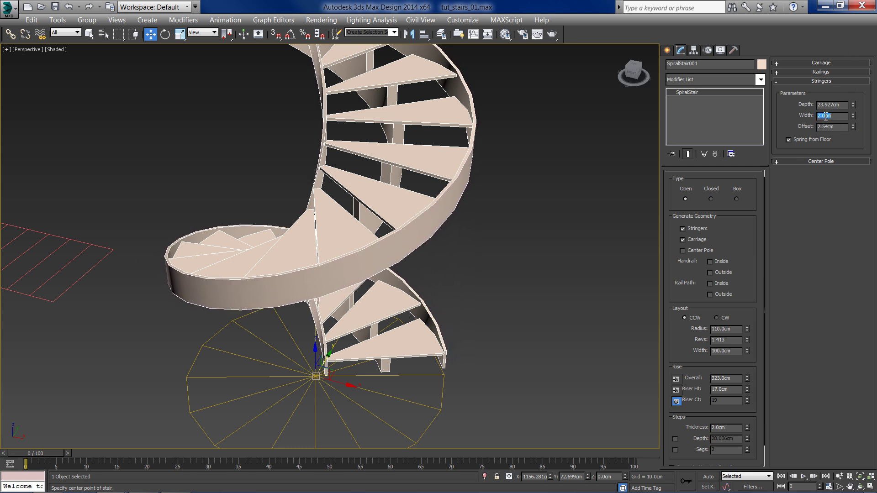
Set the stringer offset to 0 and add a centre pole
{"action": "mouse_move", "coordinate": [853, 126]}
{"action": "left_mouse_down"}
{"action": "mouse_move", "coordinate": [844, 93]}
{"action": "mouse_move", "coordinate": [828, 215]}
{"action": "left_mouse_up"}
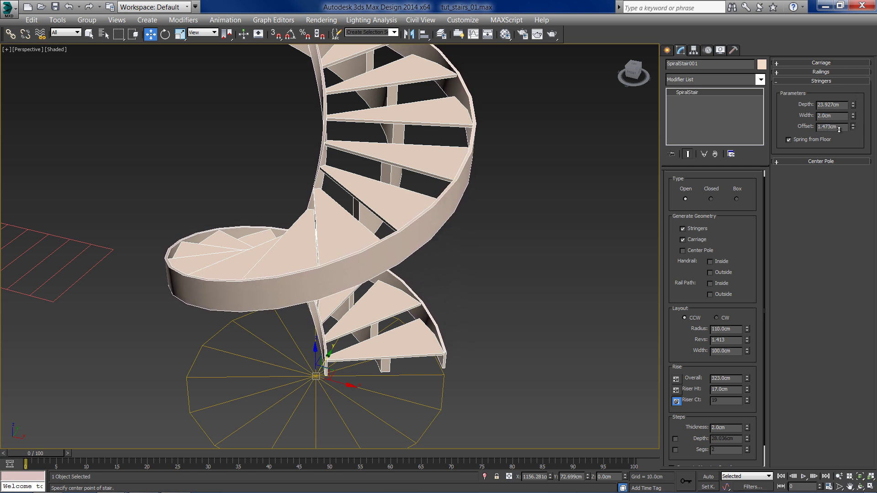
{"action": "left_click_drag", "start_coordinate": [807, 310], "coordinate": [846, 127]}
{"action": "type", "text": "0"}
{"action": "key", "text": "Return"}
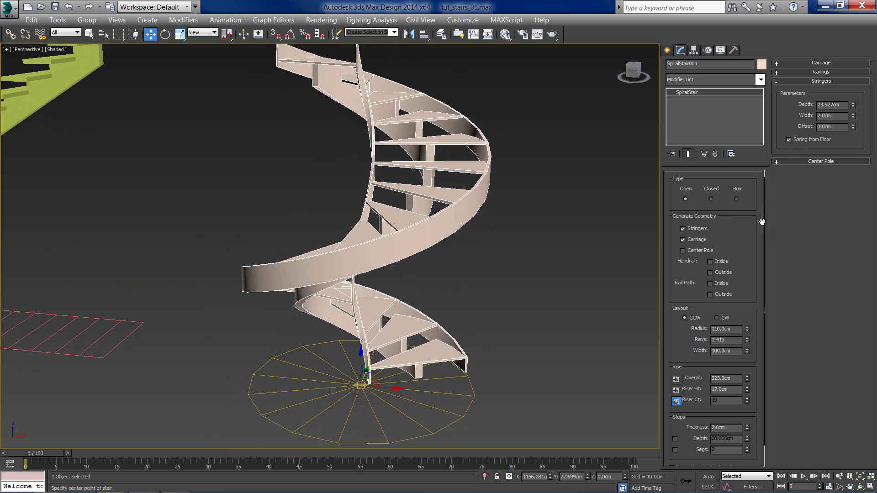
{"action": "left_click", "coordinate": [683, 252]}
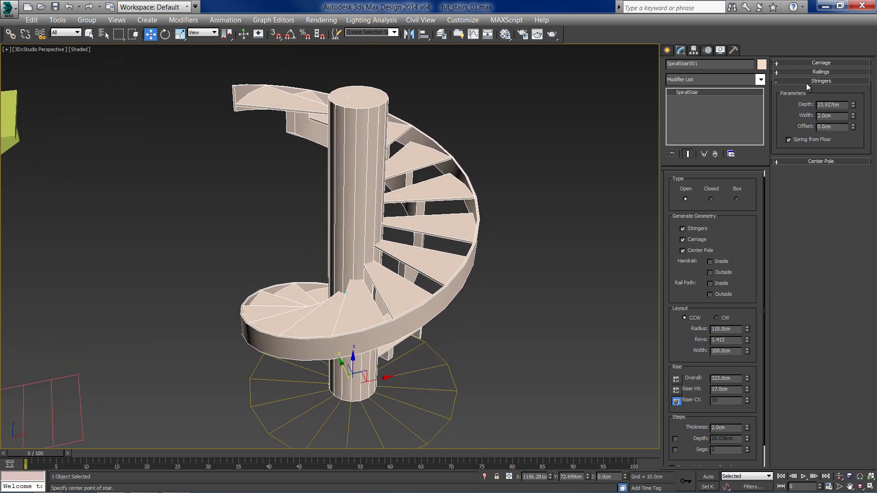
Set the centre pole to 12.4 cm radius, 17 segments, and a custom 335.92 cm height
{"action": "left_click", "coordinate": [817, 81]}
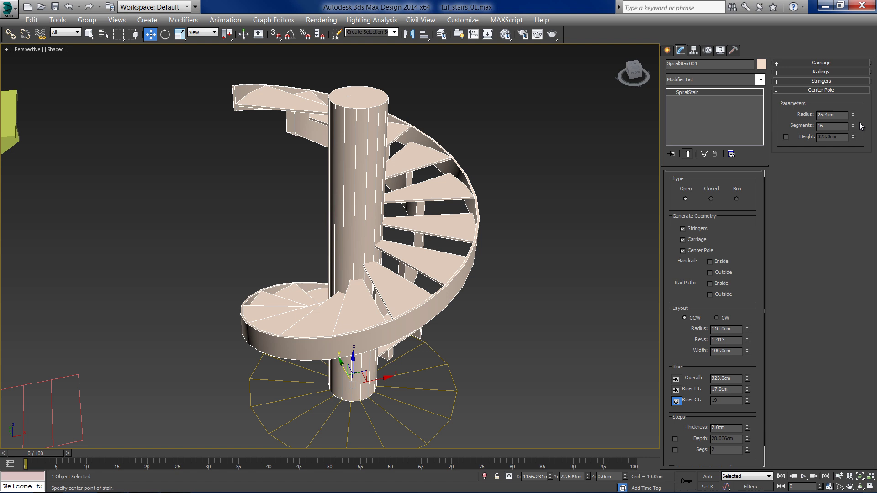
{"action": "left_click_drag", "start_coordinate": [853, 117], "coordinate": [855, 138]}
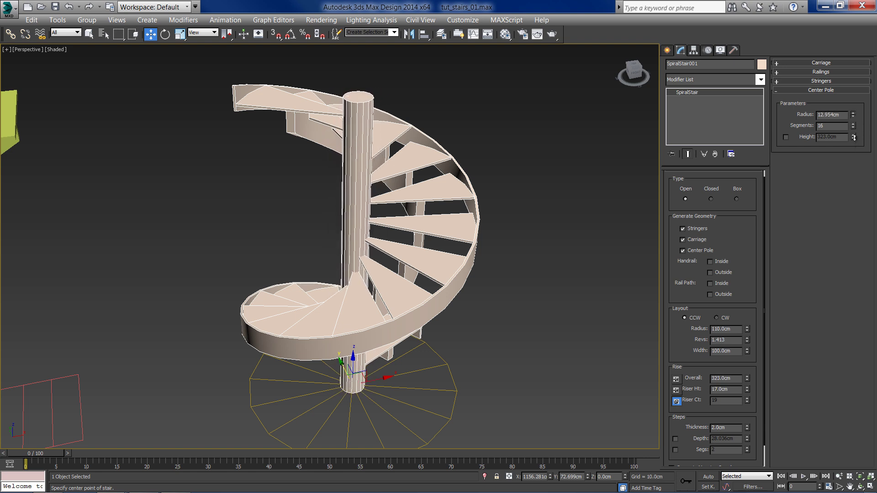
{"action": "left_click_drag", "start_coordinate": [853, 128], "coordinate": [853, 141]}
{"action": "left_click", "coordinate": [786, 137]}
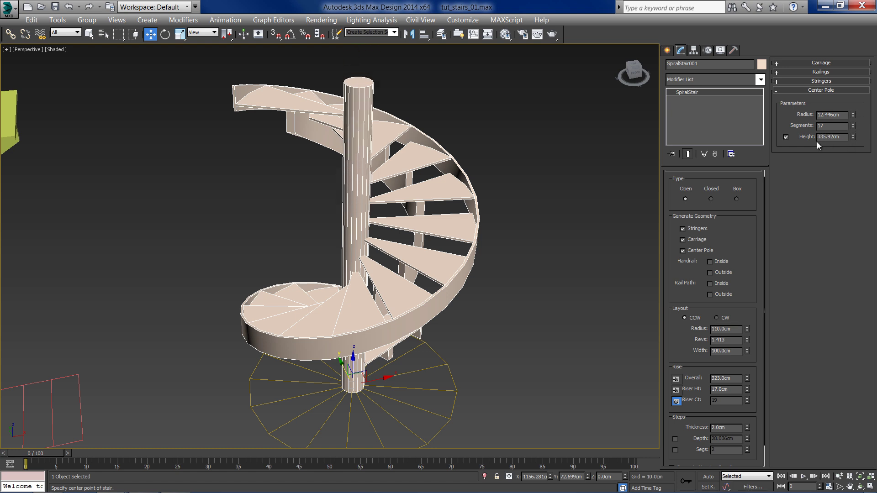
Try clockwise winding, revert to counterclockwise, and toggle the carriage off and back on
{"action": "left_click", "coordinate": [813, 91]}
{"action": "left_click", "coordinate": [720, 320]}
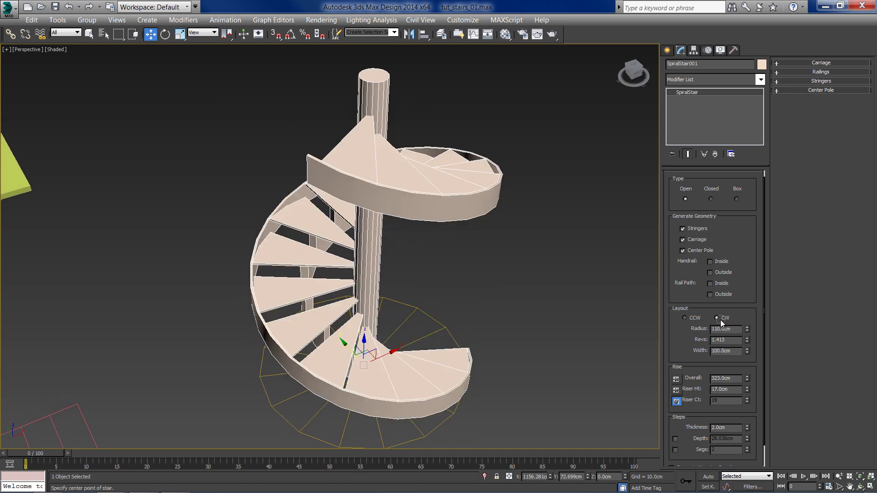
{"action": "left_click", "coordinate": [686, 320]}
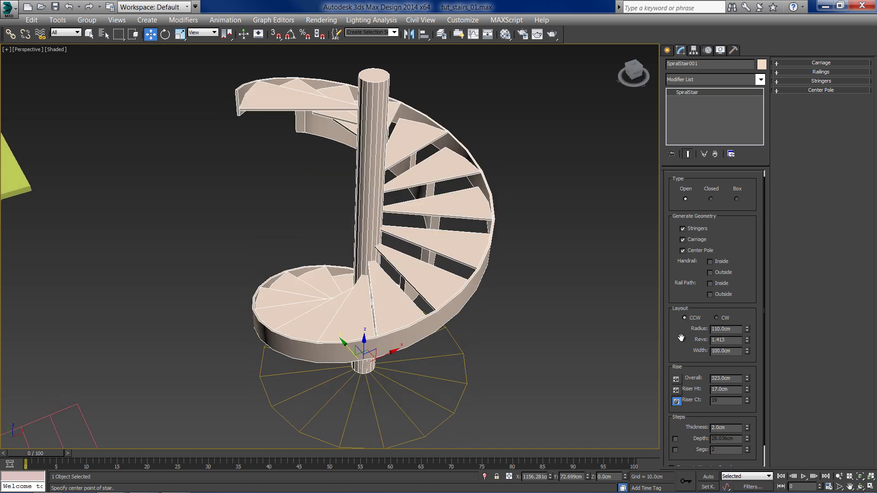
{"action": "left_click_drag", "start_coordinate": [688, 322], "coordinate": [685, 297]}
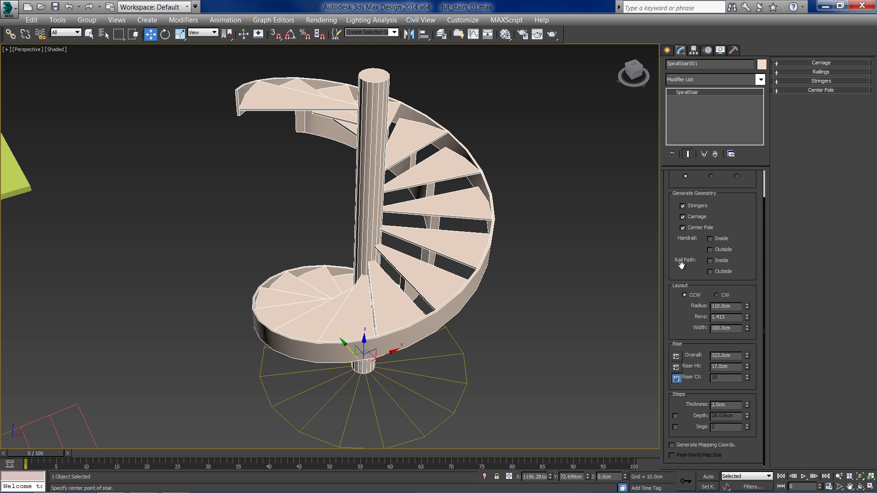
{"action": "scroll", "coordinate": [683, 258], "scroll_direction": "up", "scroll_amount": 2}
{"action": "scroll", "coordinate": [688, 247], "scroll_direction": "up", "scroll_amount": 1}
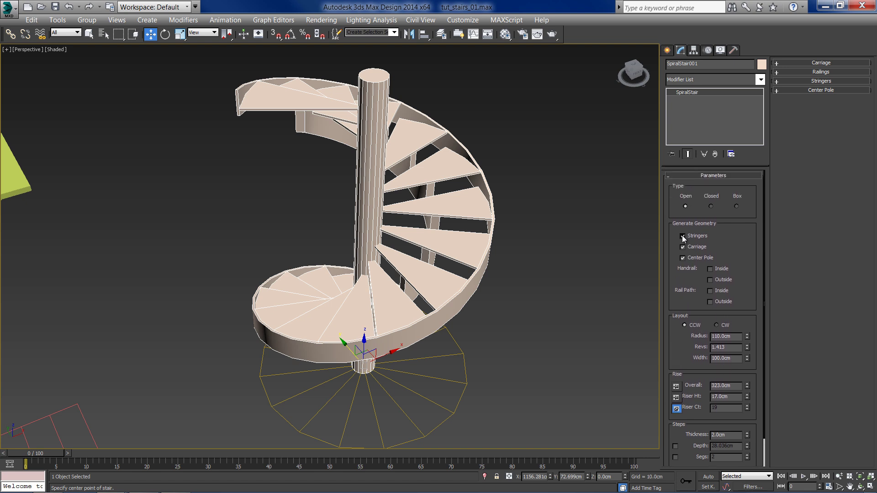
{"action": "left_click", "coordinate": [683, 236]}
{"action": "left_click", "coordinate": [684, 247]}
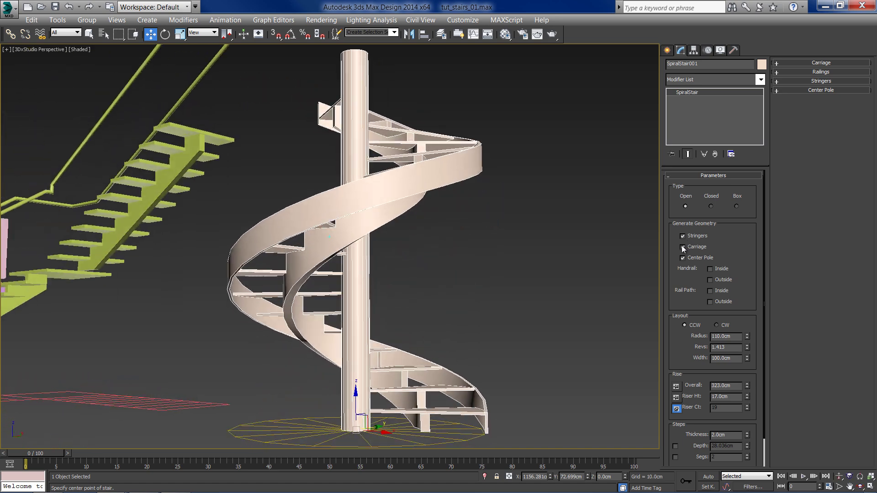
{"action": "left_click", "coordinate": [683, 247]}
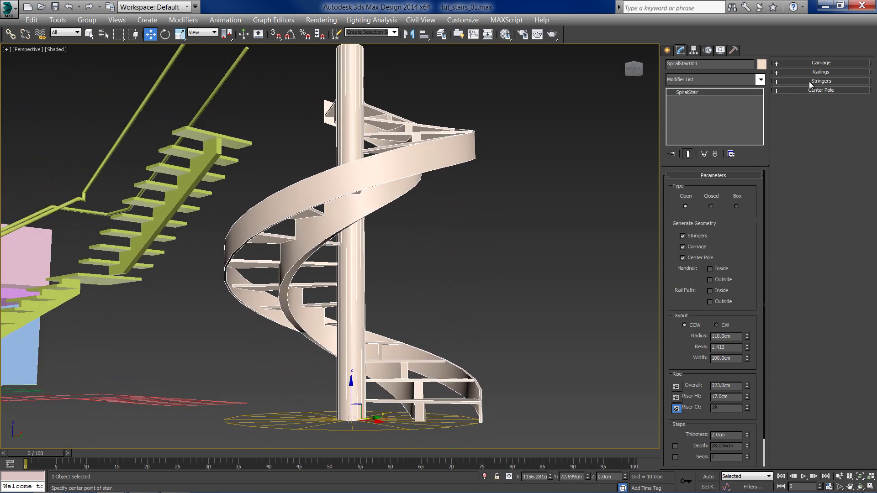
Set the spiral stair's carriage Depth to 20 cm and Width to 7 cm
{"action": "left_click", "coordinate": [822, 63]}
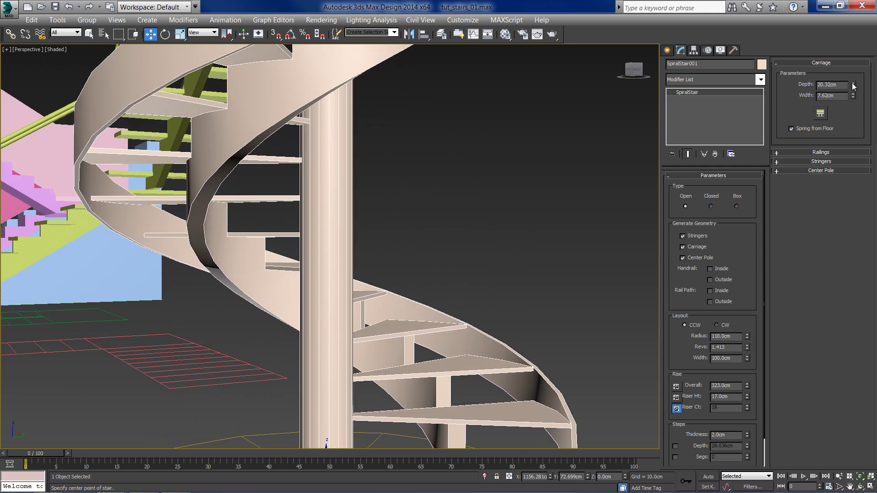
{"action": "left_click_drag", "start_coordinate": [853, 86], "coordinate": [853, 78]}
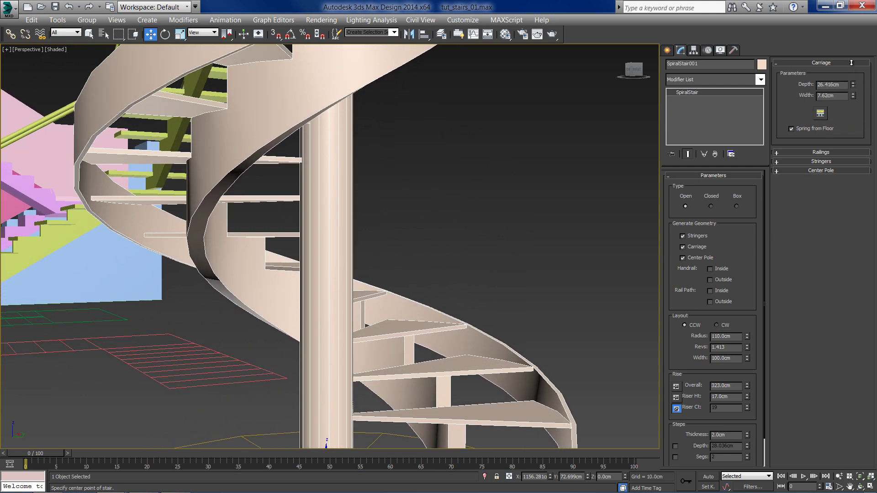
{"action": "double_click", "coordinate": [844, 86]}
{"action": "type", "text": "20"}
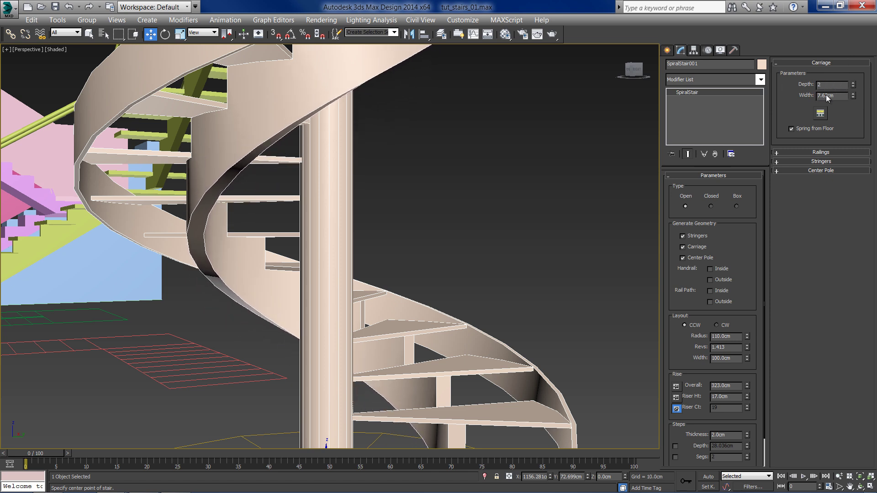
{"action": "key", "text": "Return"}
{"action": "left_click_drag", "start_coordinate": [854, 97], "coordinate": [853, 89]}
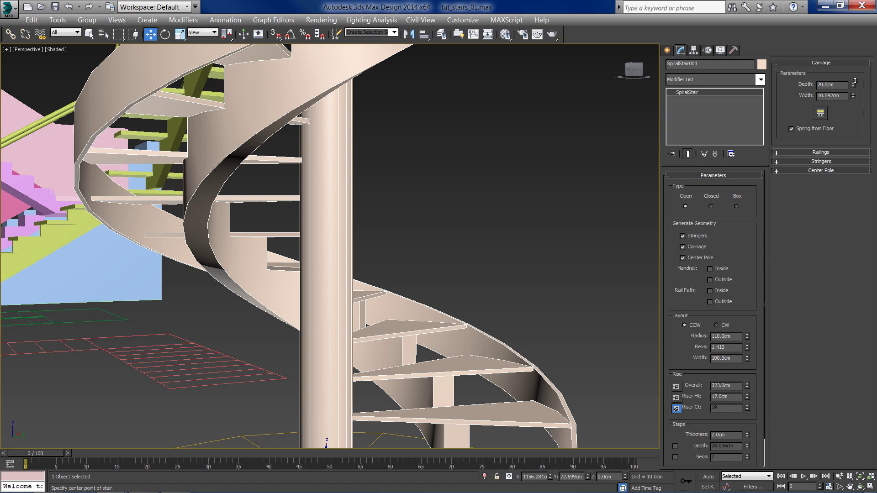
{"action": "type", "text": "754"}
{"action": "key", "text": "Return"}
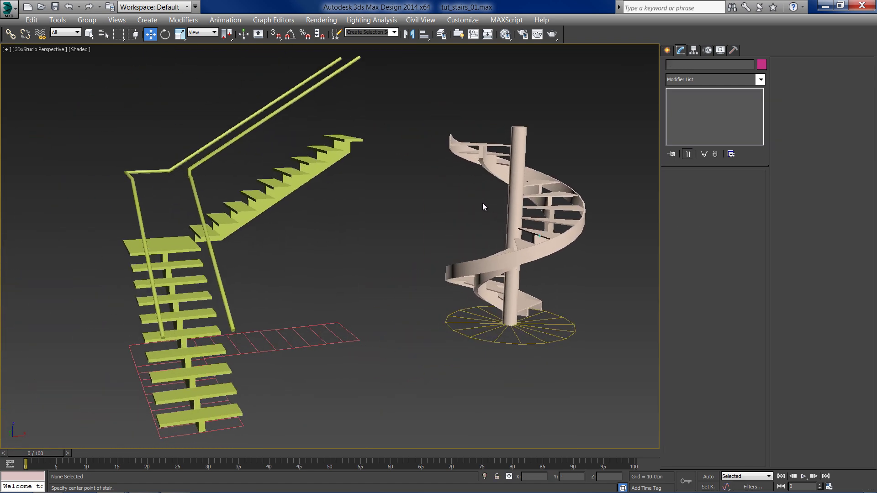
Select the L-type stair and set its carriage spacing Count to 2
{"action": "key", "text": "p"}
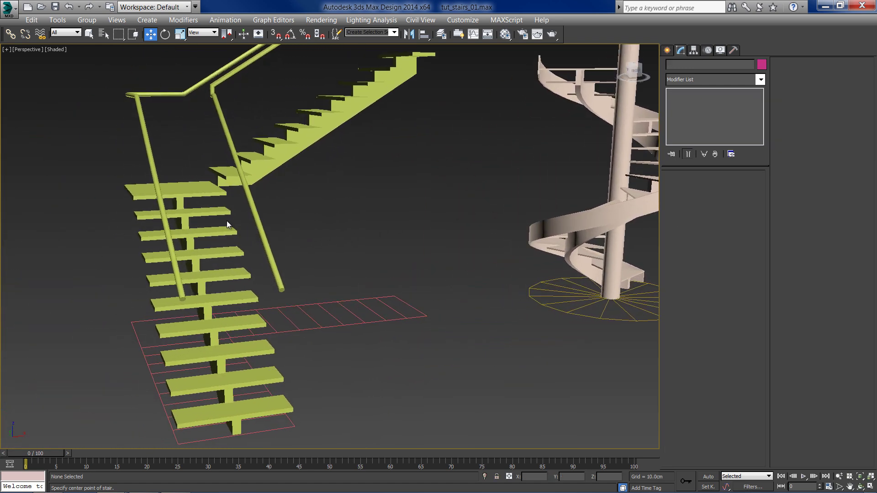
{"action": "left_click", "coordinate": [227, 228]}
{"action": "left_click_drag", "start_coordinate": [233, 227], "coordinate": [250, 233]}
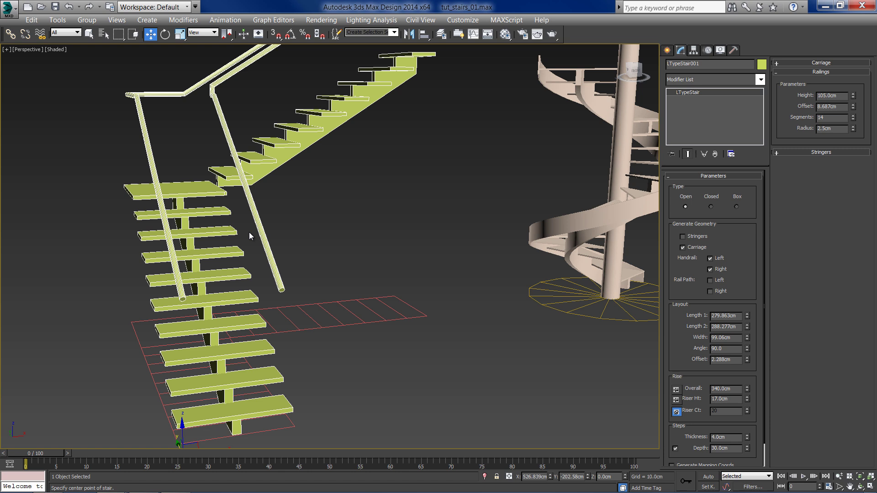
{"action": "left_click", "coordinate": [822, 63]}
{"action": "left_click", "coordinate": [820, 113]}
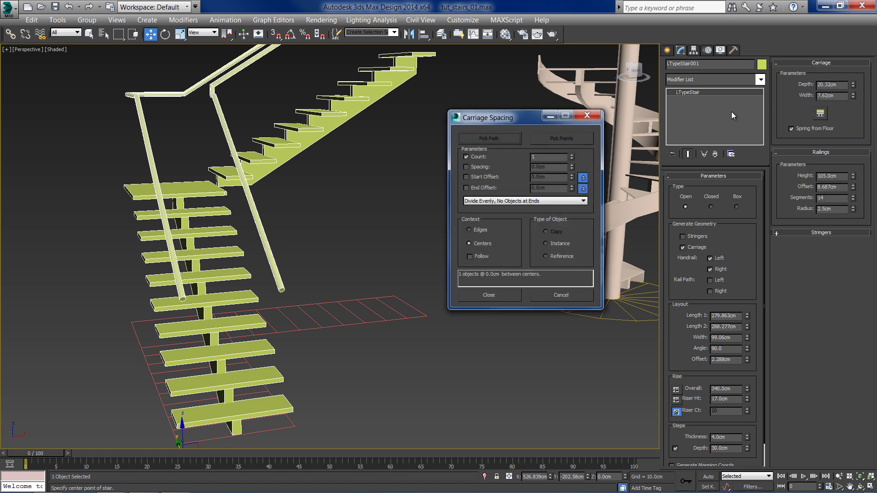
{"action": "left_click", "coordinate": [572, 155]}
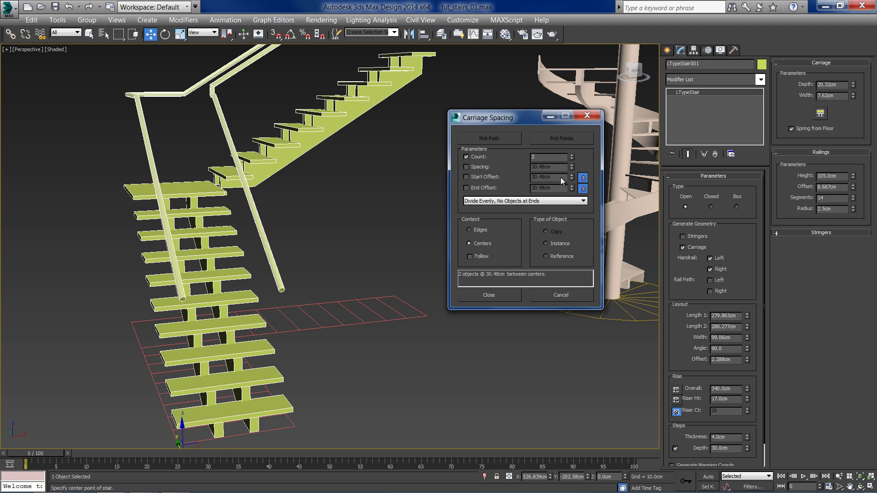
{"action": "left_click", "coordinate": [502, 298]}
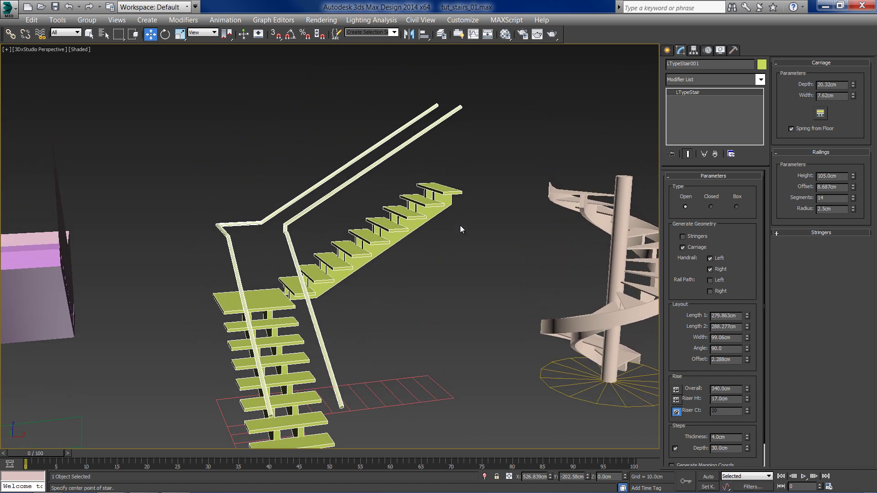
{"action": "left_click_drag", "start_coordinate": [480, 160], "coordinate": [425, 235]}
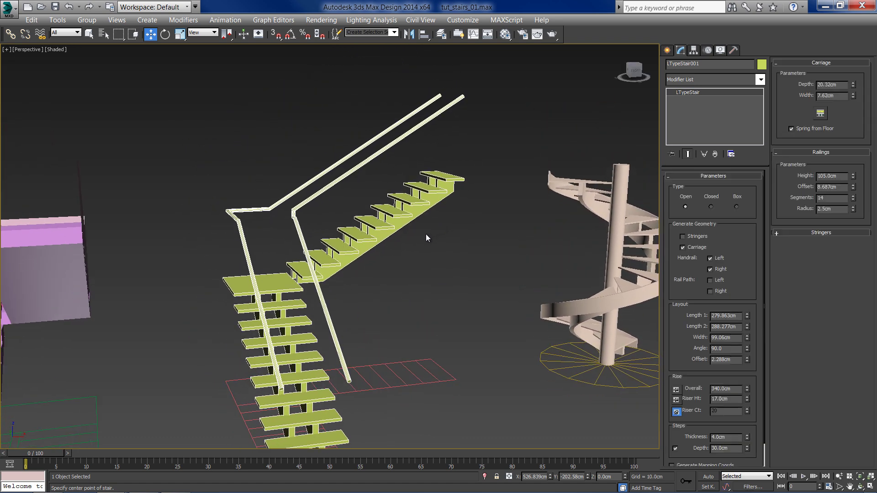
Convert the L-type stair to Editable Poly and select both carriage end polygons in Polygon mode
{"action": "right_click", "coordinate": [392, 227]}
{"action": "mouse_move", "coordinate": [439, 327]}
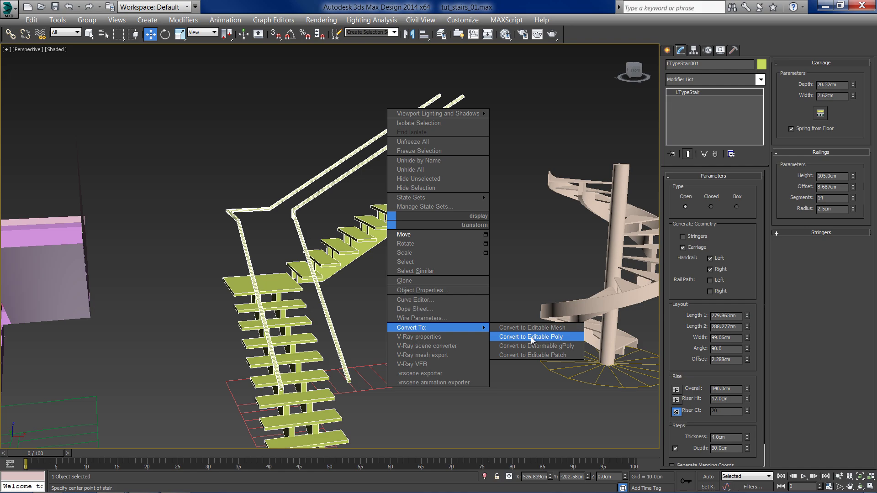
{"action": "left_click", "coordinate": [532, 338]}
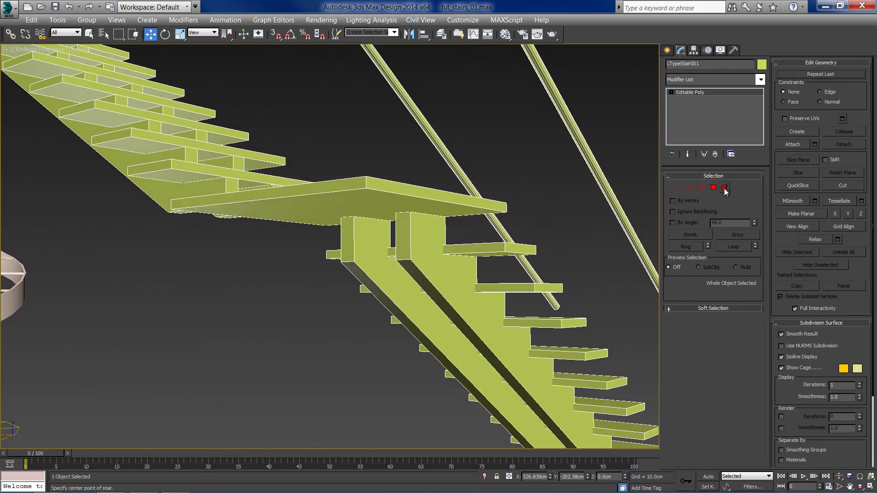
{"action": "left_click", "coordinate": [714, 187]}
{"action": "left_click", "coordinate": [376, 237]}
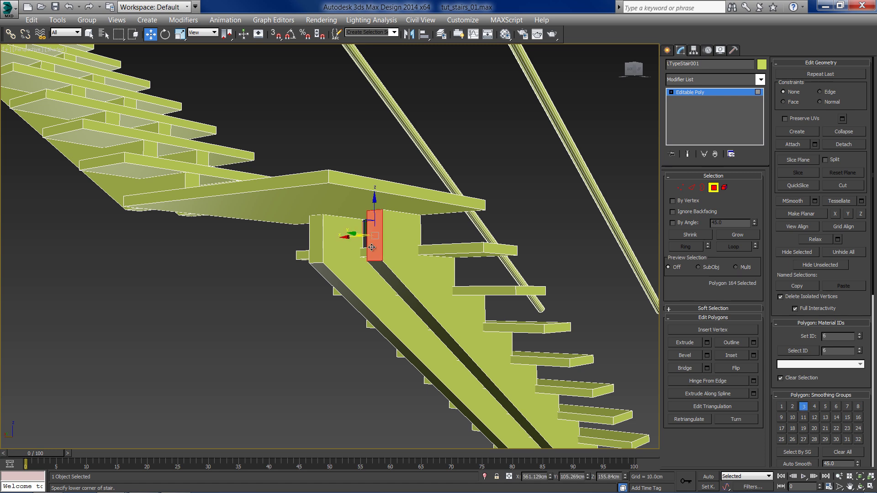
{"action": "left_click", "coordinate": [318, 238], "text": "ctrl"}
{"action": "right_click", "coordinate": [316, 240]}
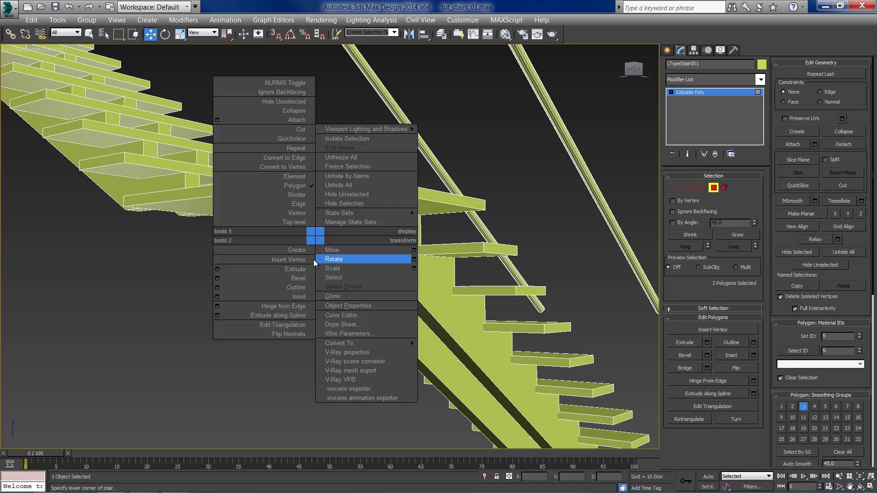